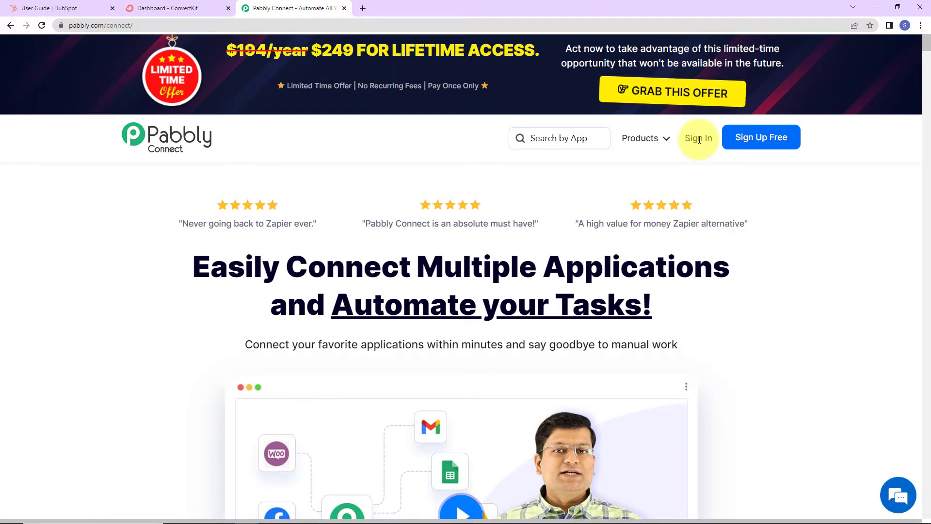
Step: Sign in, open Pabbly Connect and create a workflow named 'Add HubSpot Contact to ConvertKit'
left_click(699, 140)
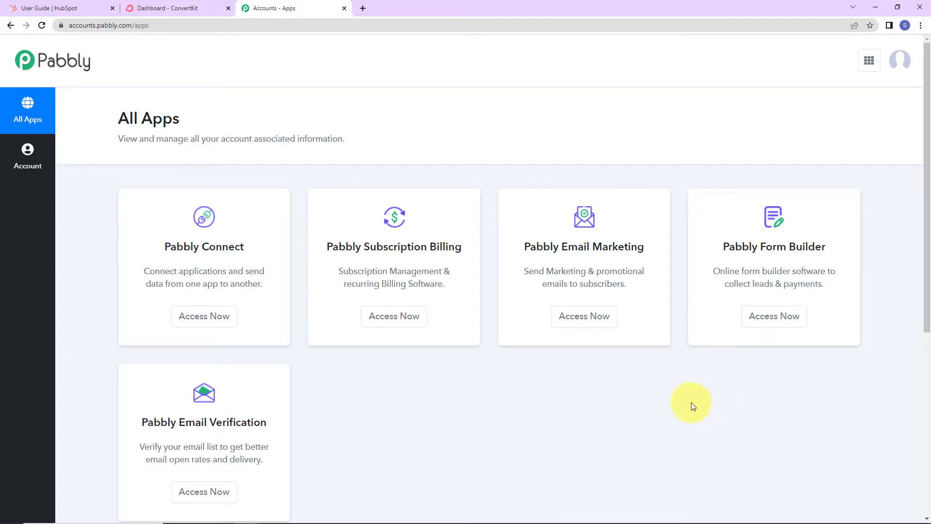
left_click(204, 316)
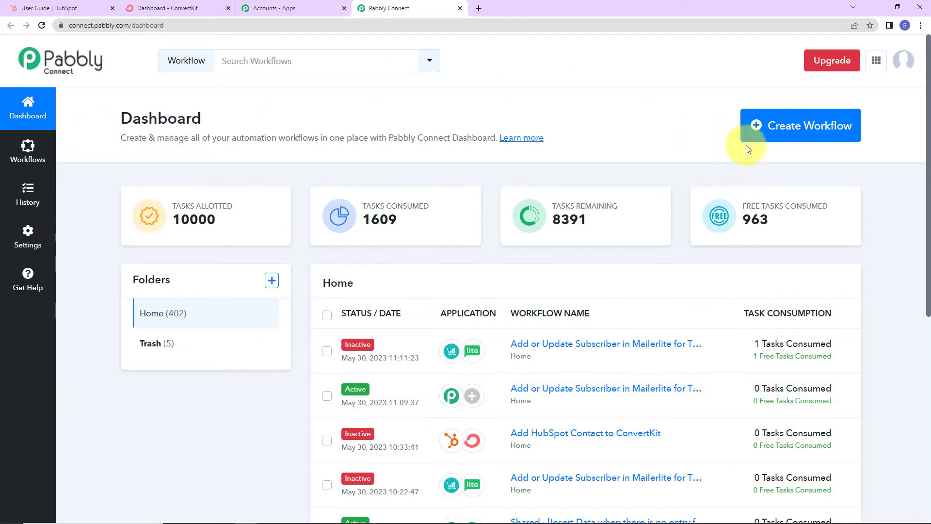
left_click(790, 129)
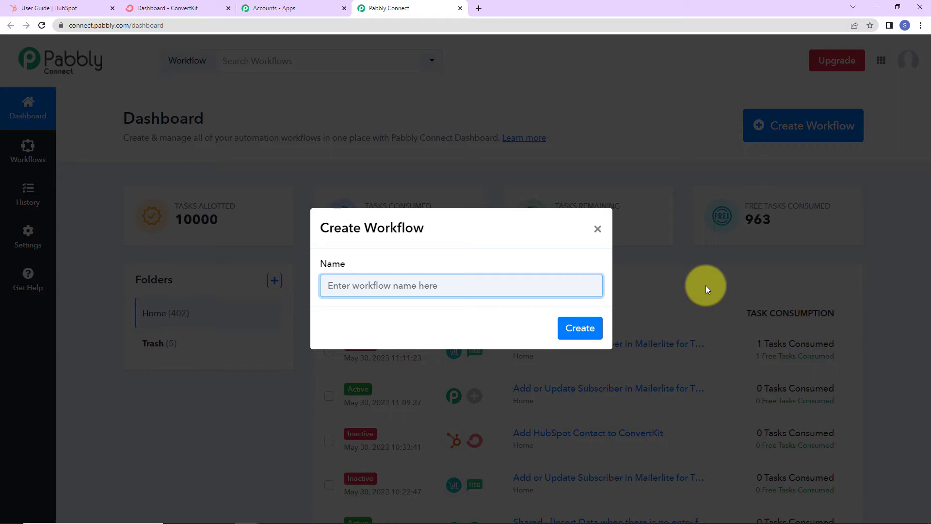
type("Add HubSpot Contact to ConvertKit")
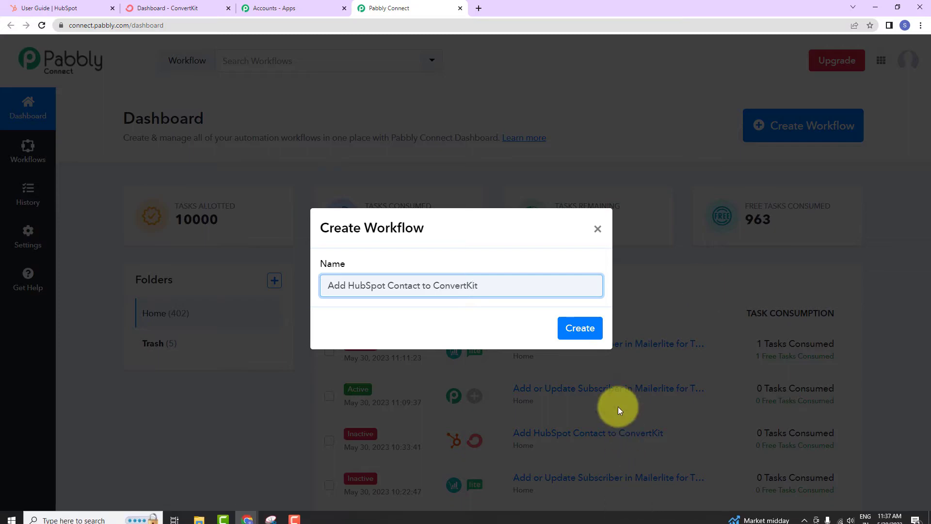
left_click(582, 328)
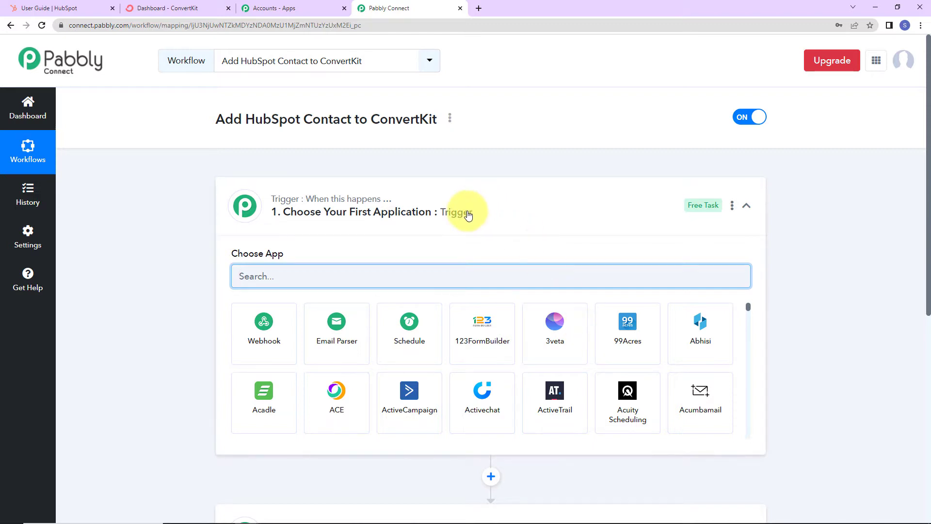
Step: Set the workflow trigger to HubSpot CRM with the New Contact Added event
scroll(469, 215, "down", 1)
scroll(468, 215, "down", 2)
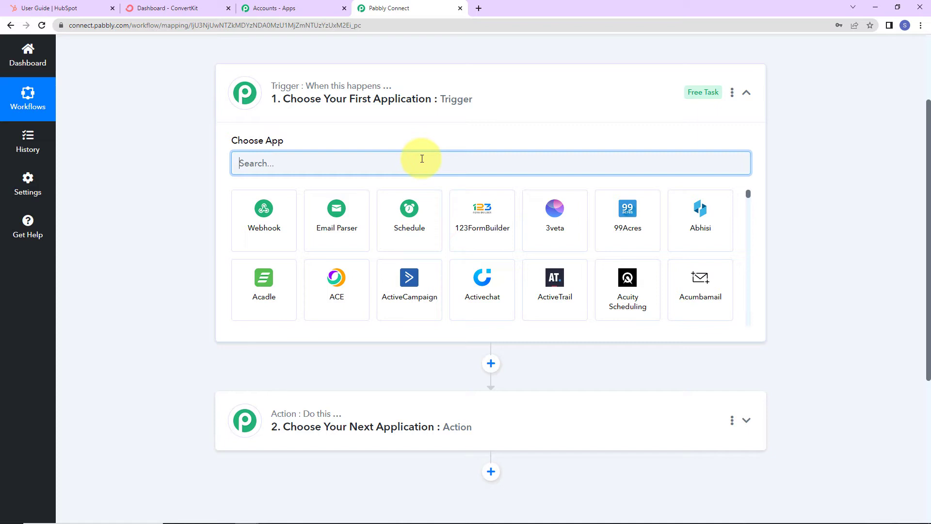
type("hub")
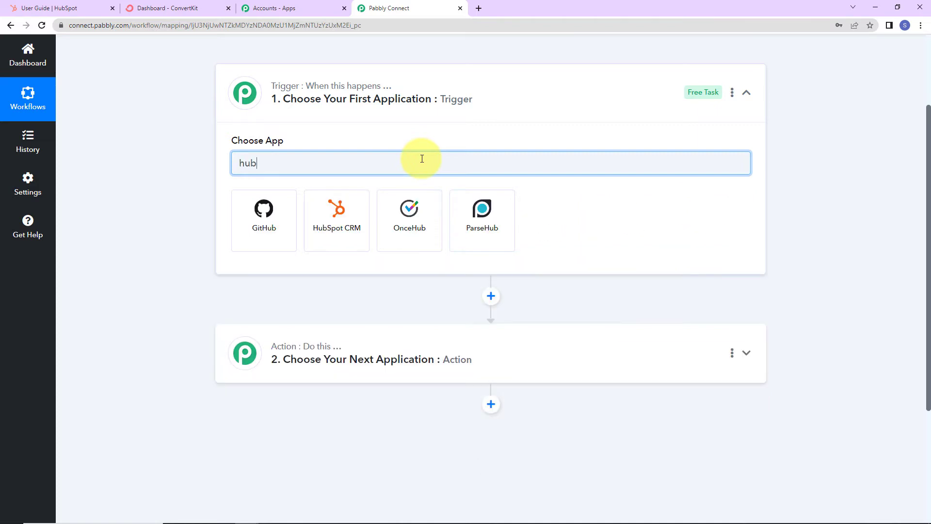
left_click(337, 224)
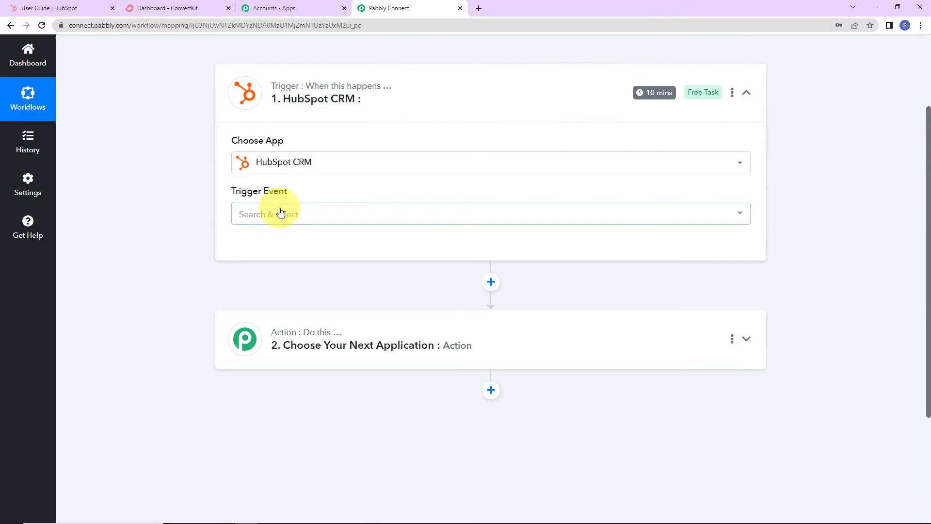
left_click(280, 214)
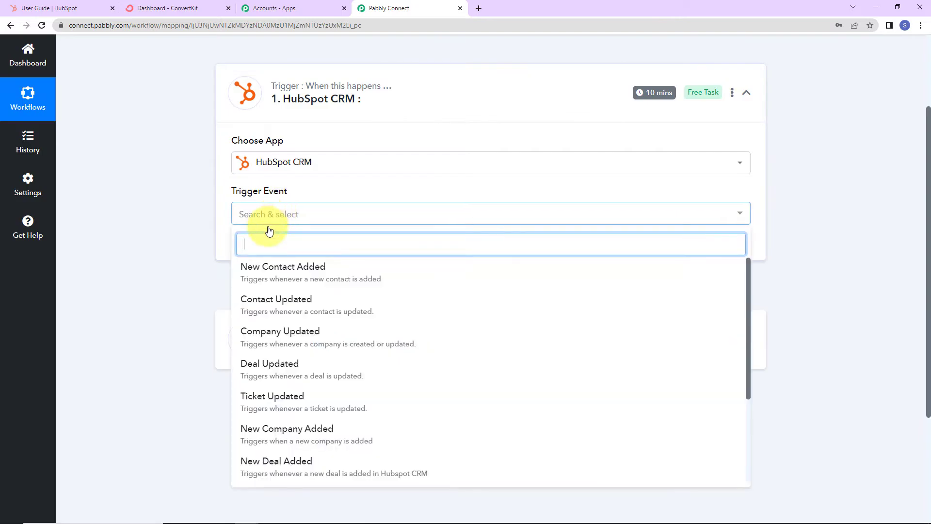
left_click(252, 270)
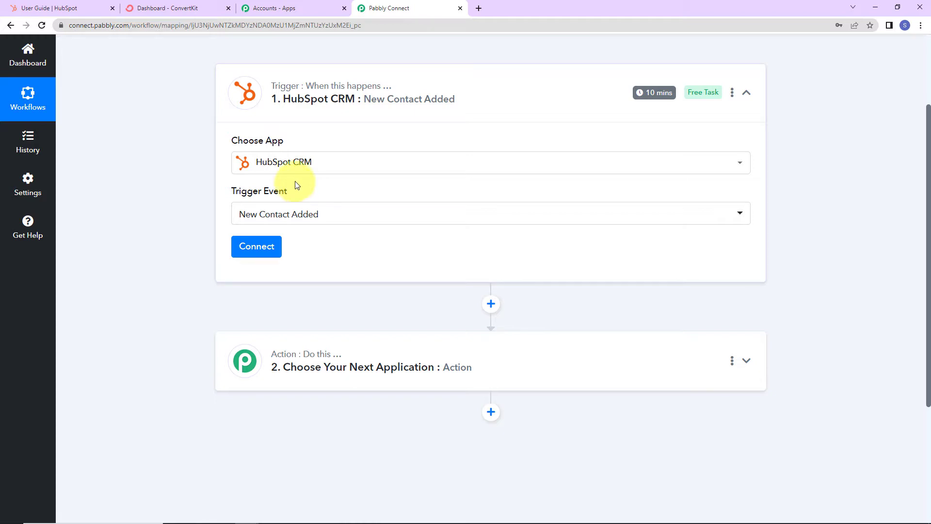
mouse_move(650, 96)
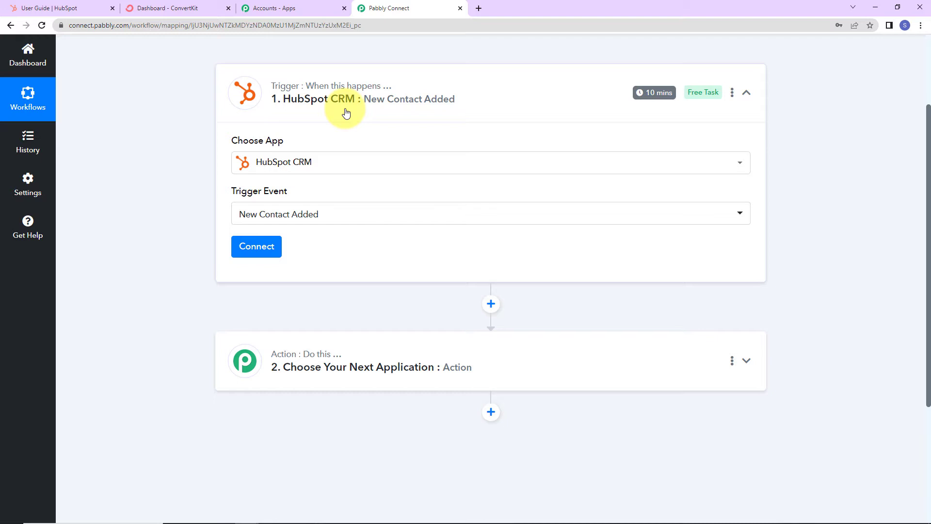
Step: Add and authorize a new HubSpot CRM account connection, then dismiss the success message
left_click(274, 247)
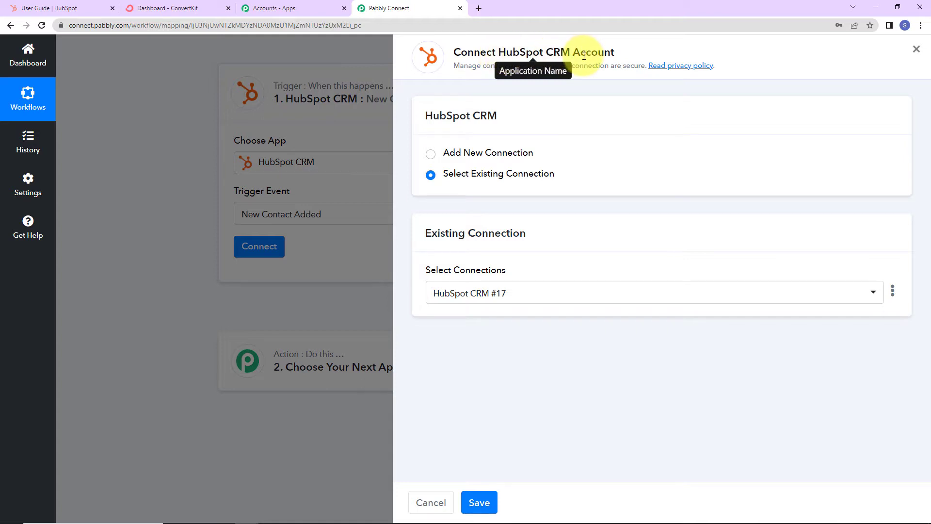
left_click(432, 158)
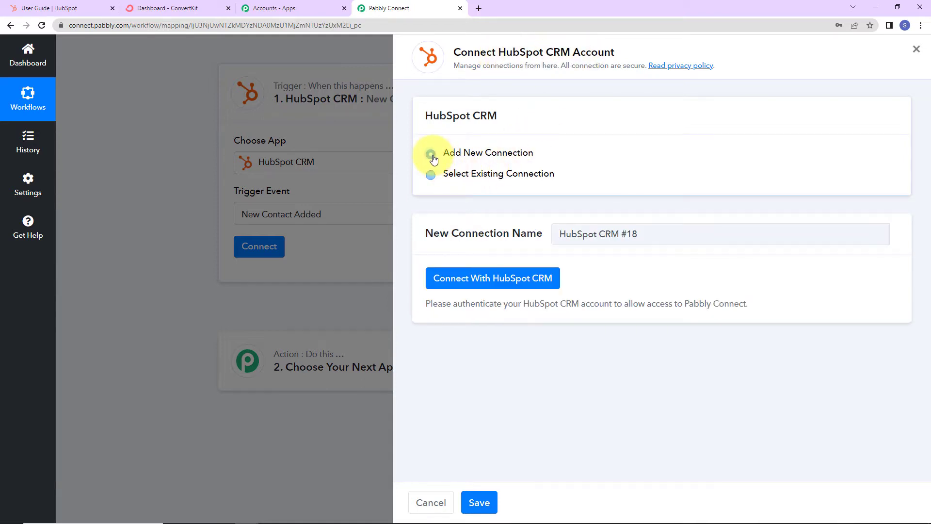
left_click(454, 278)
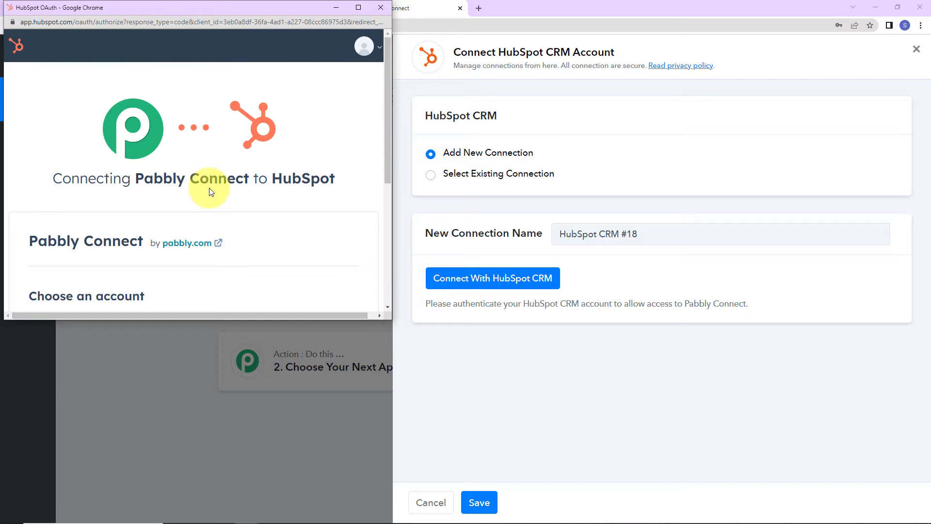
scroll(211, 191, "down", 5)
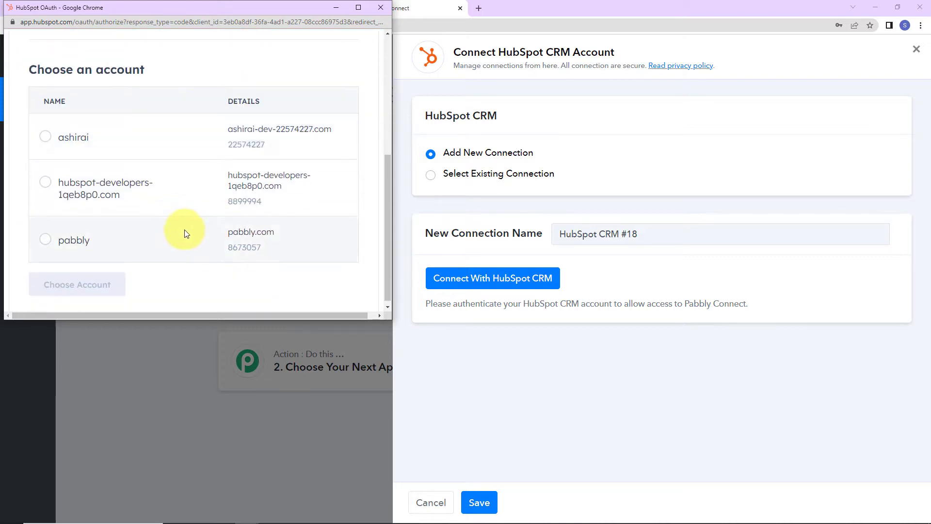
left_click(48, 242)
left_click(63, 286)
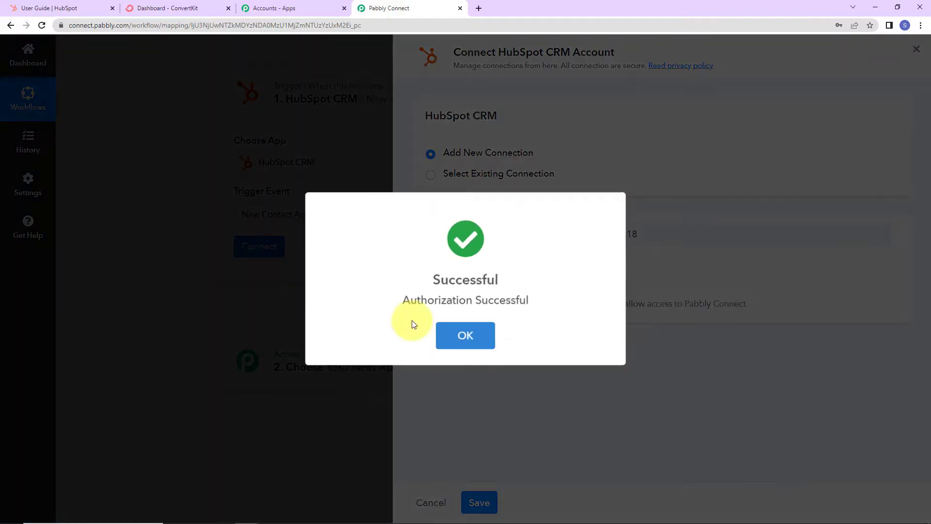
left_click(464, 333)
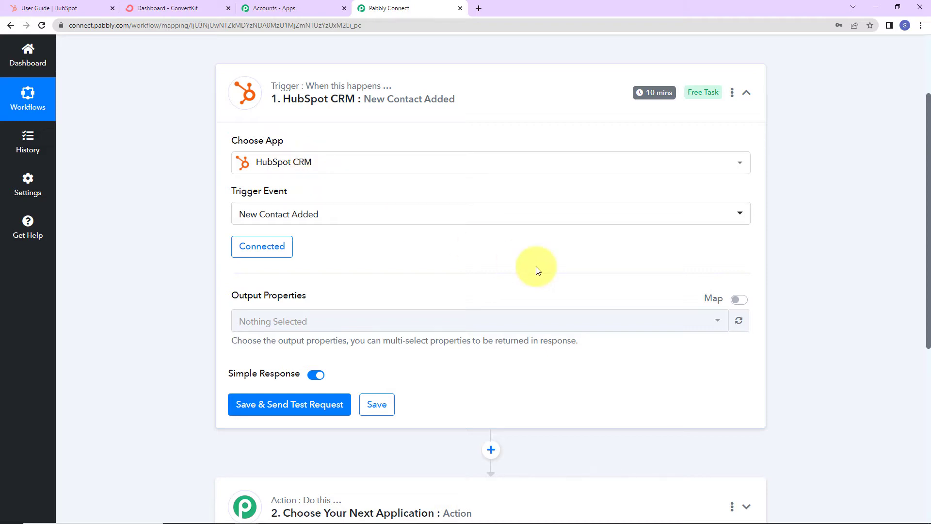
Step: Add First Name and Last Name to the trigger's output properties
scroll(537, 272, "down", 2)
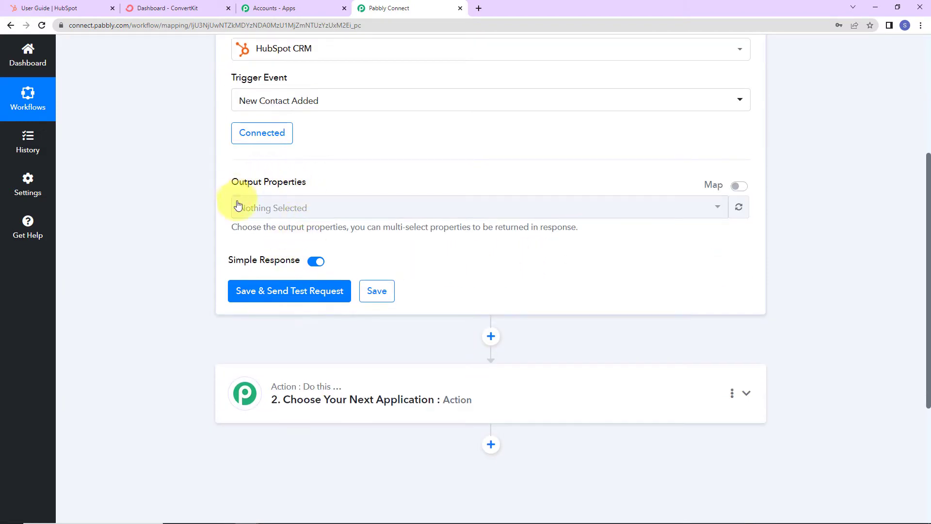
left_click(325, 204)
type("first")
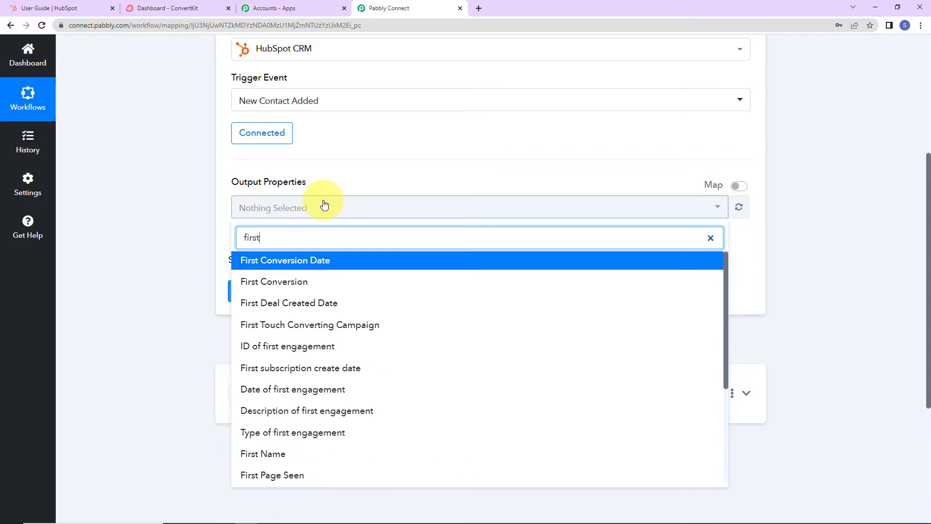
left_click(287, 454)
left_click(326, 213)
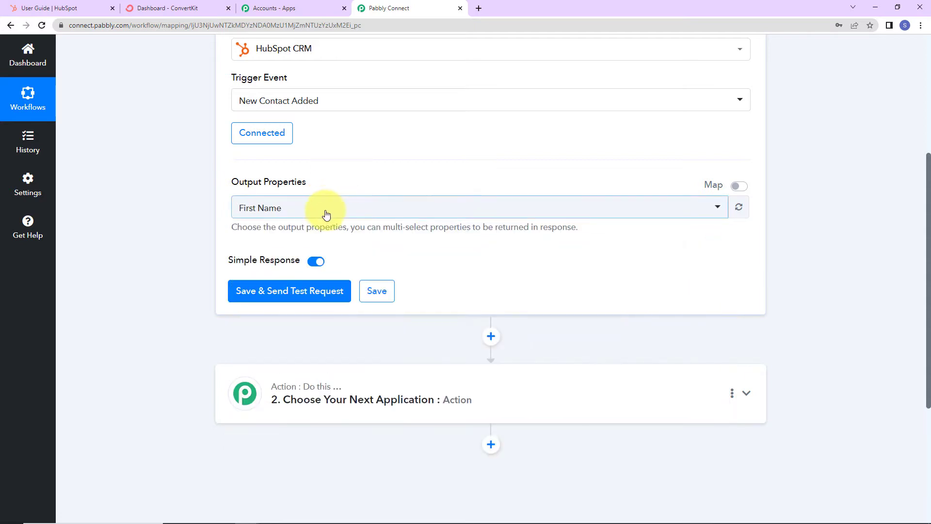
left_click(323, 212)
type("last n")
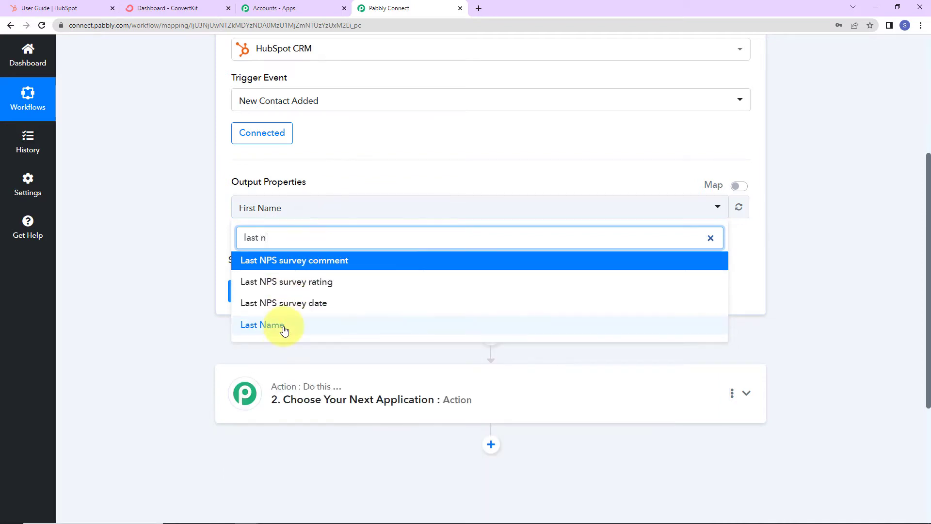
left_click(255, 325)
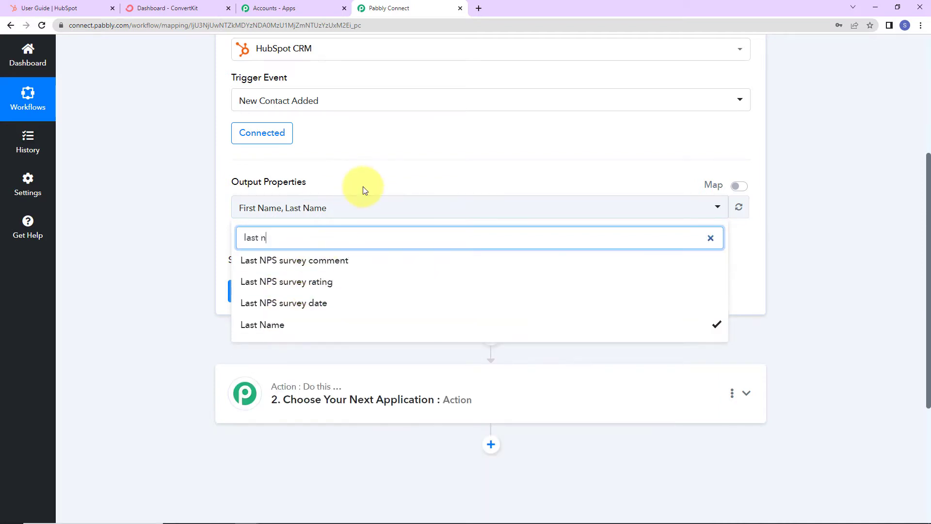
left_click(368, 210)
Step: Add Email and Phone Number to the trigger's output properties
left_click(368, 211)
type("email")
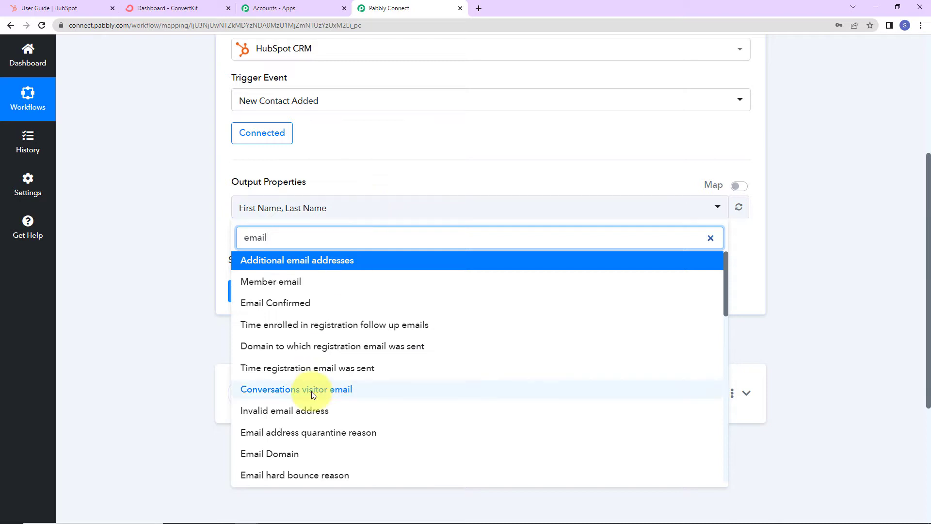
scroll(308, 391, "down", 5)
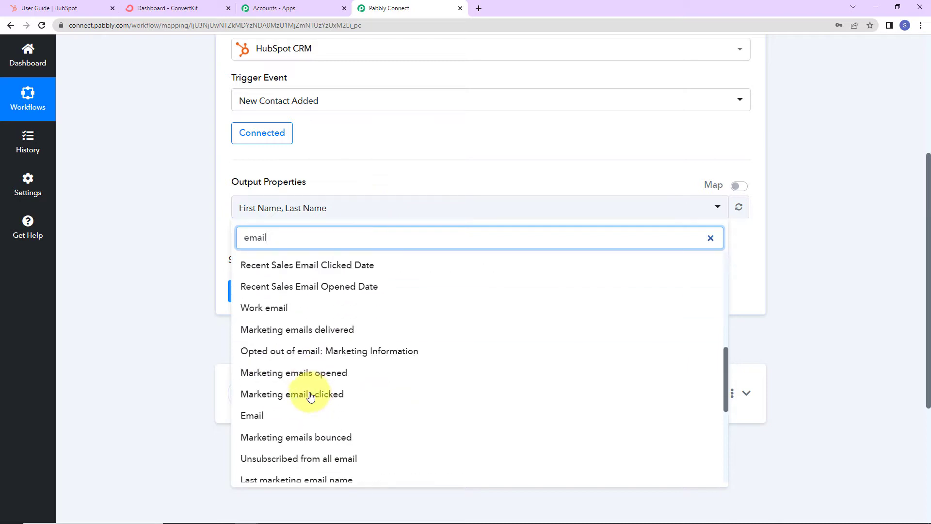
left_click(250, 414)
left_click(388, 206)
left_click(385, 208)
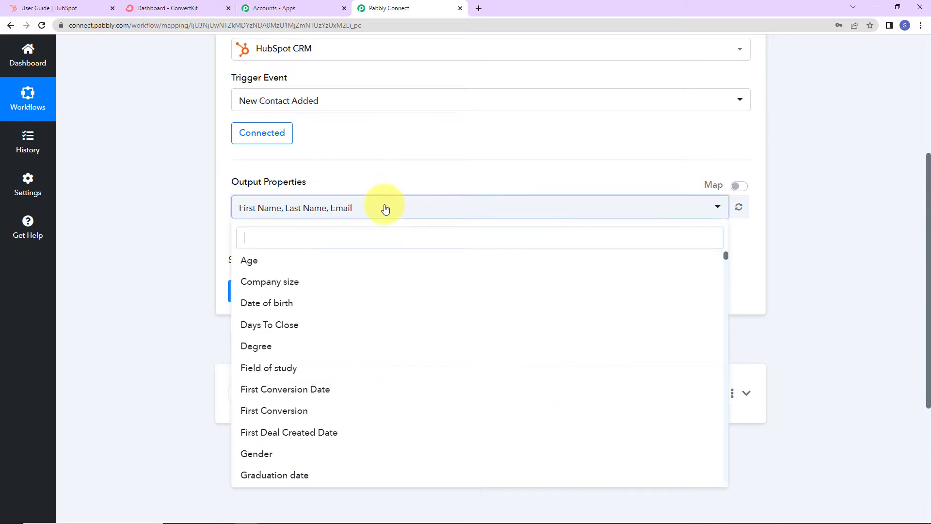
type("phone")
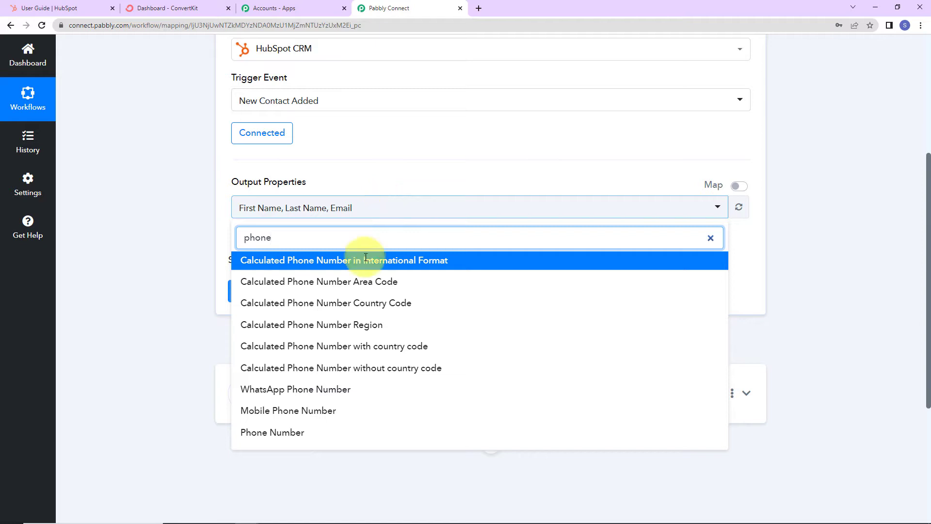
left_click(289, 433)
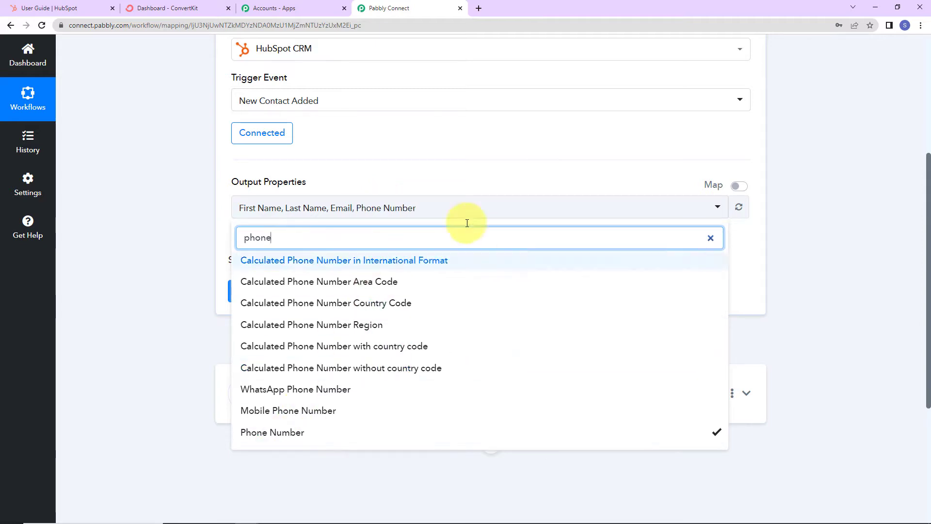
left_click(467, 172)
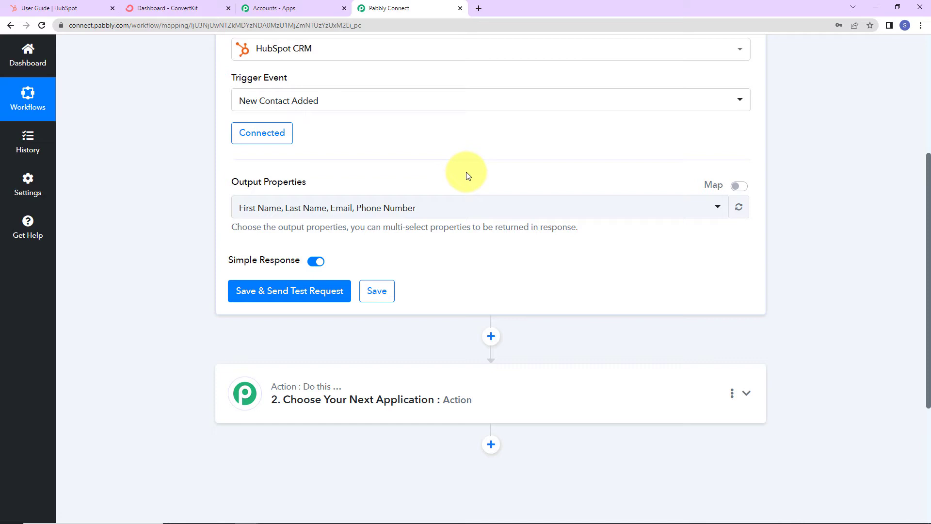
Step: Save and send a test request, review the returned contact details, then go to HubSpot
left_click(291, 305)
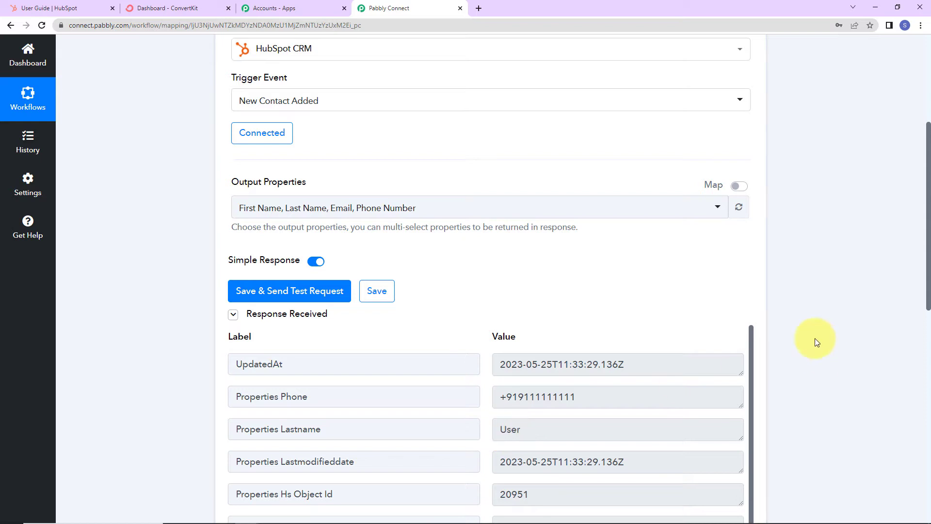
scroll(815, 338, "down", 2)
scroll(815, 338, "down", 2)
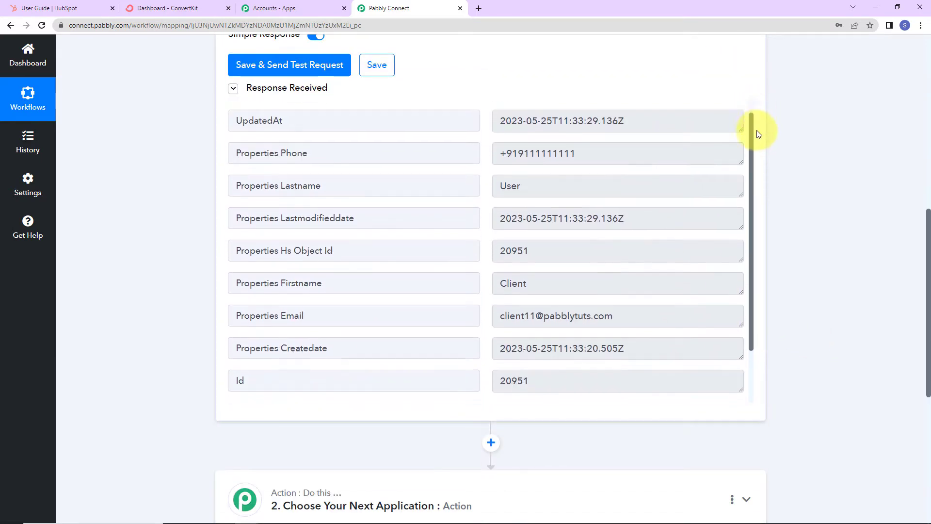
left_click_drag(755, 129, 753, 188)
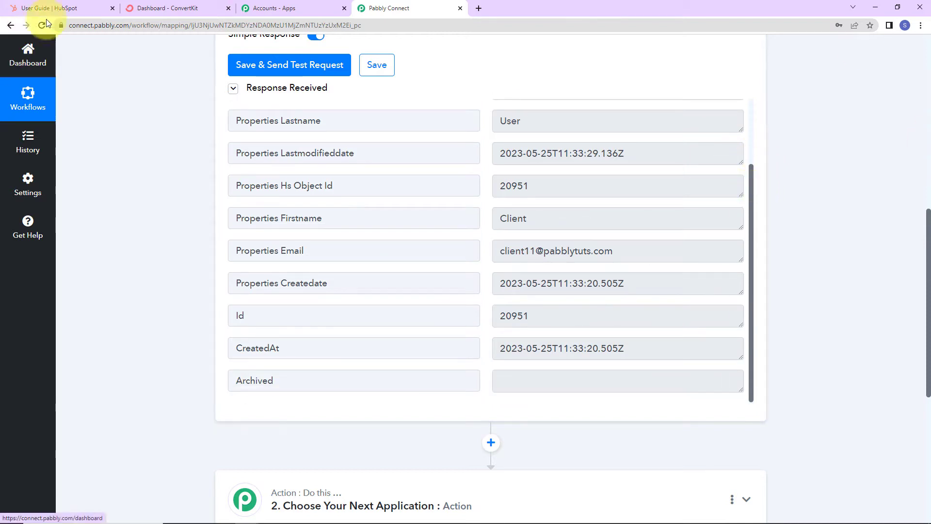
left_click(57, 10)
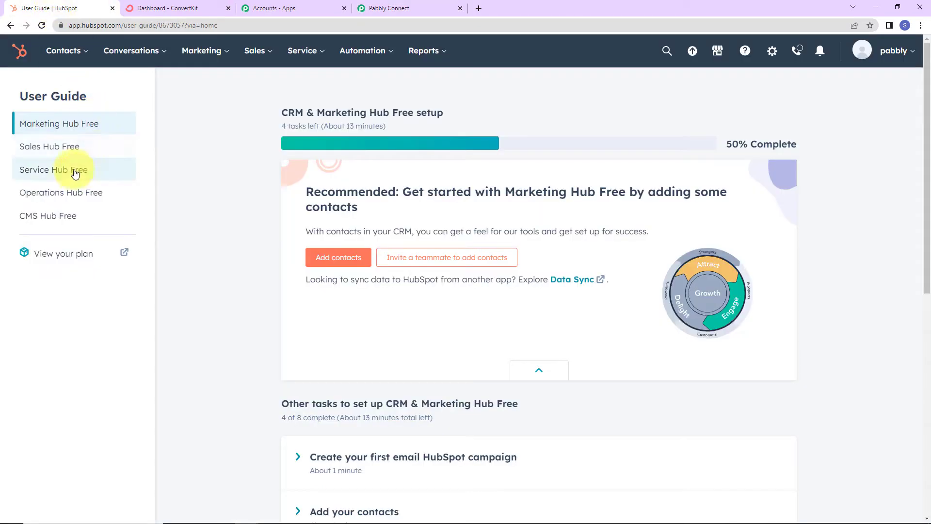
Step: Go to HubSpot's Contacts list and start creating a new contact
left_click(53, 50)
left_click(66, 86)
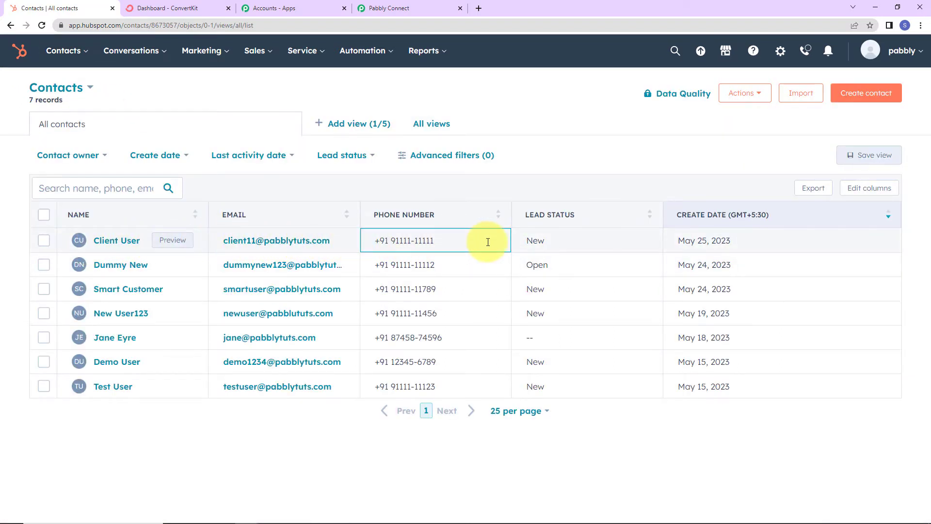
left_click(383, 8)
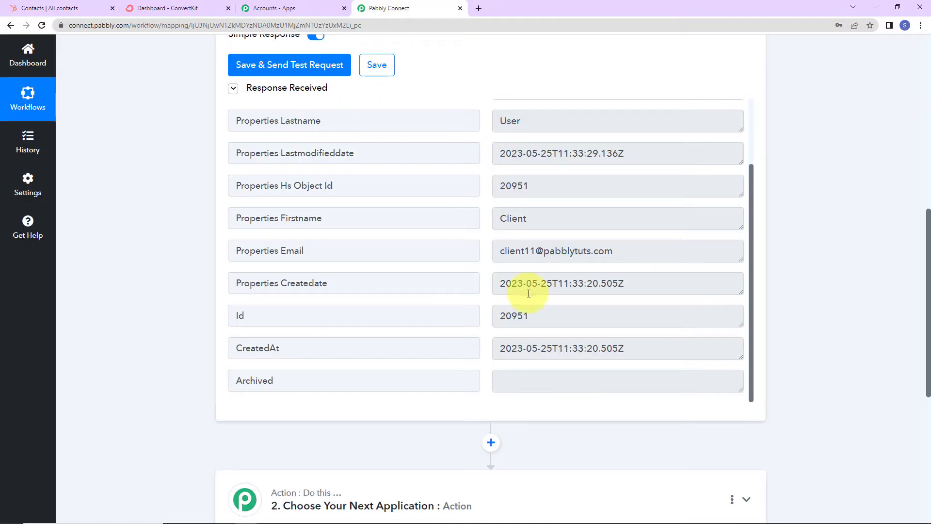
left_click(53, 8)
left_click(865, 93)
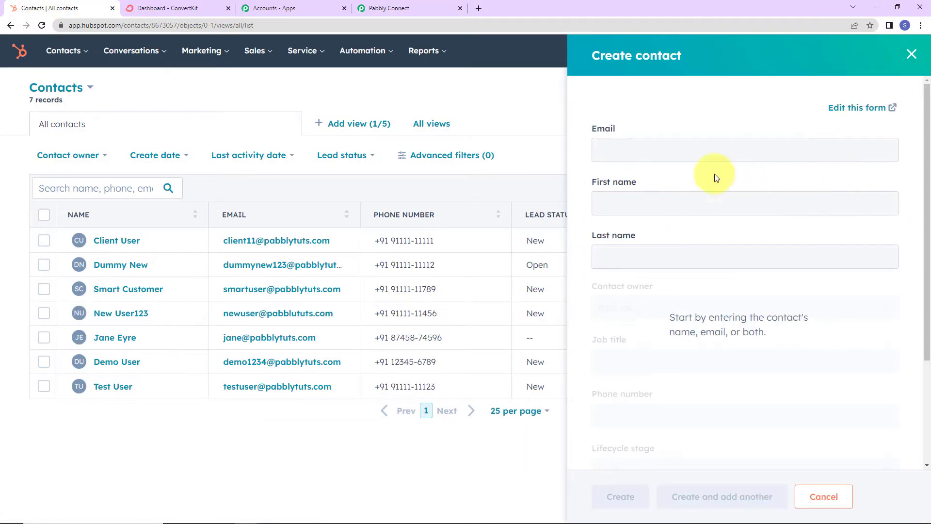
Step: Enter the test contact's email address, first name and last name
left_click(679, 150)
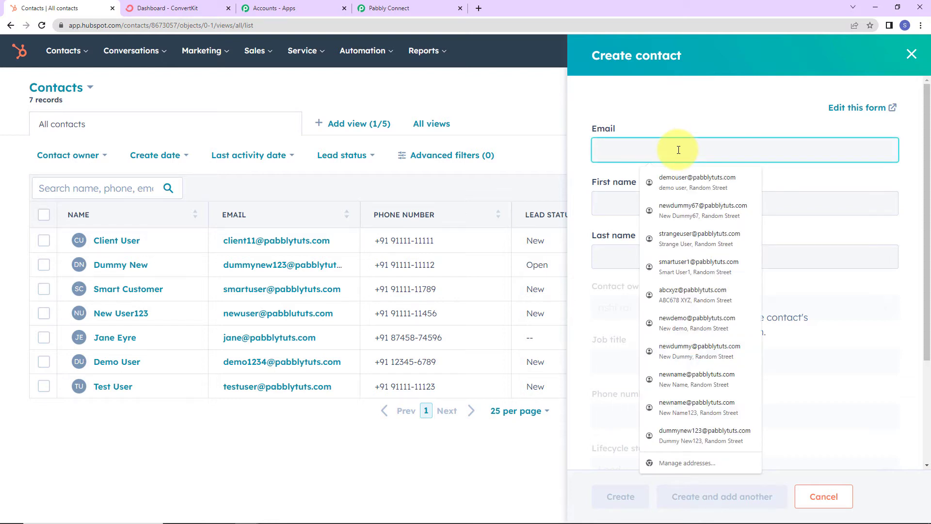
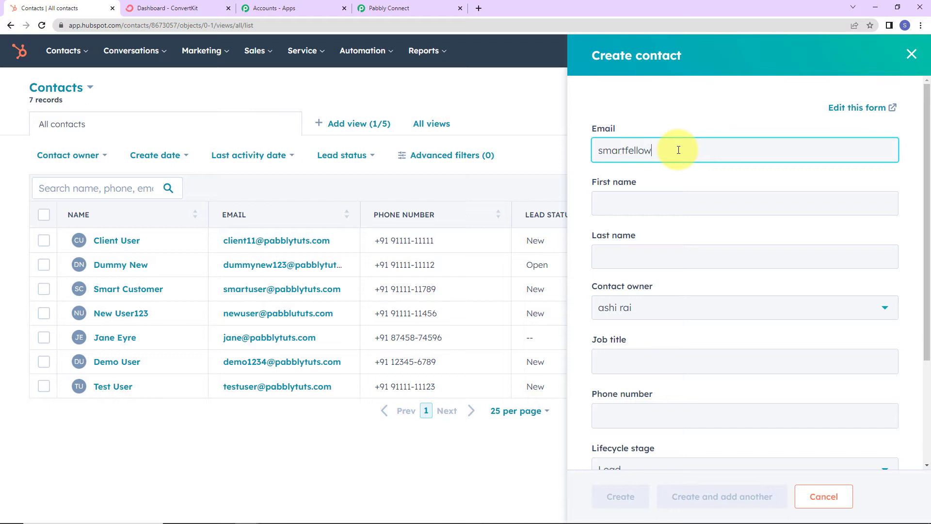
key("Tab")
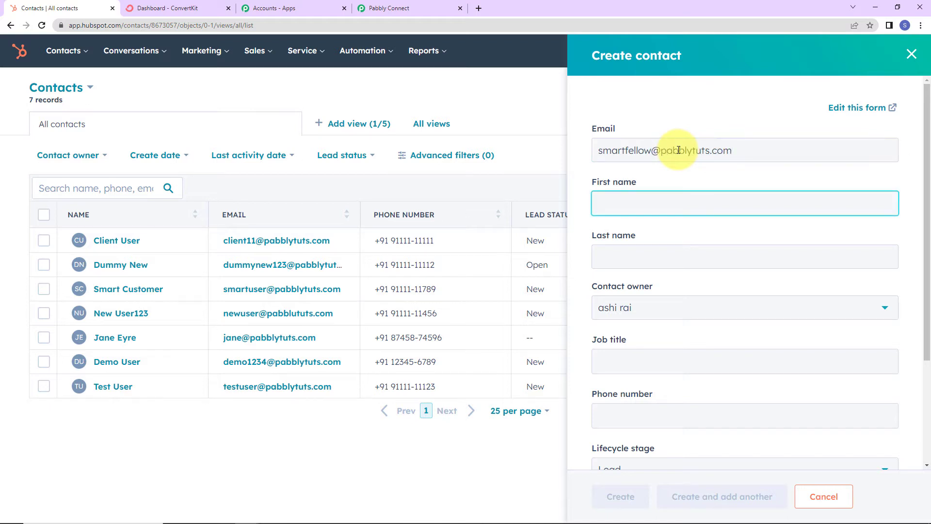
type("Smart")
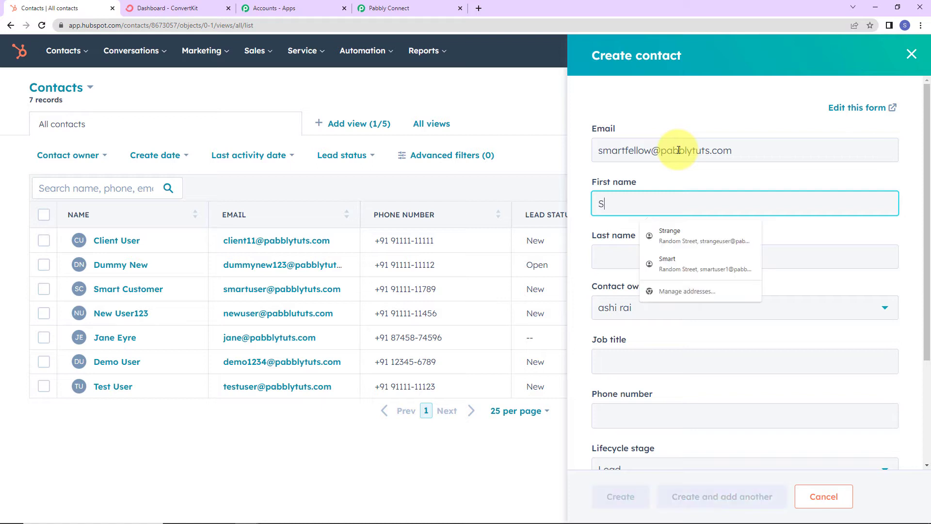
key("Tab")
type("Fe")
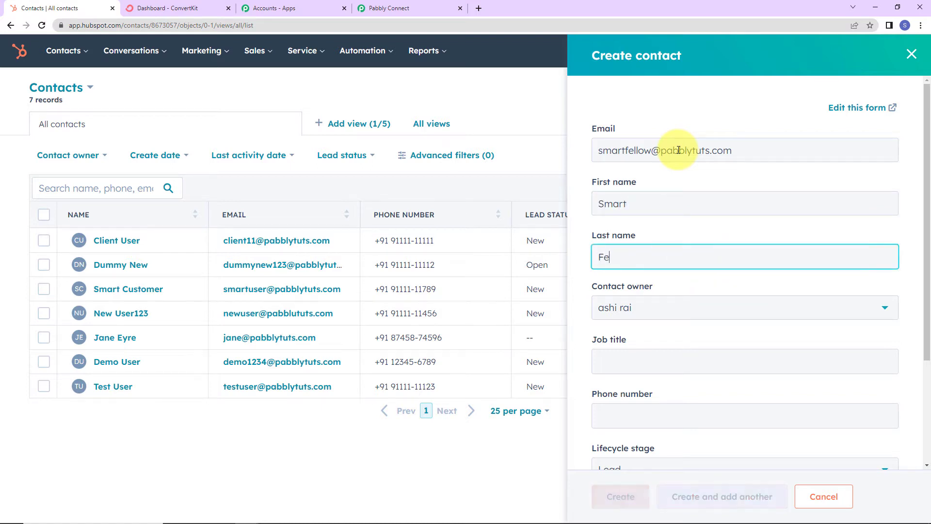
type("llow")
key("Tab")
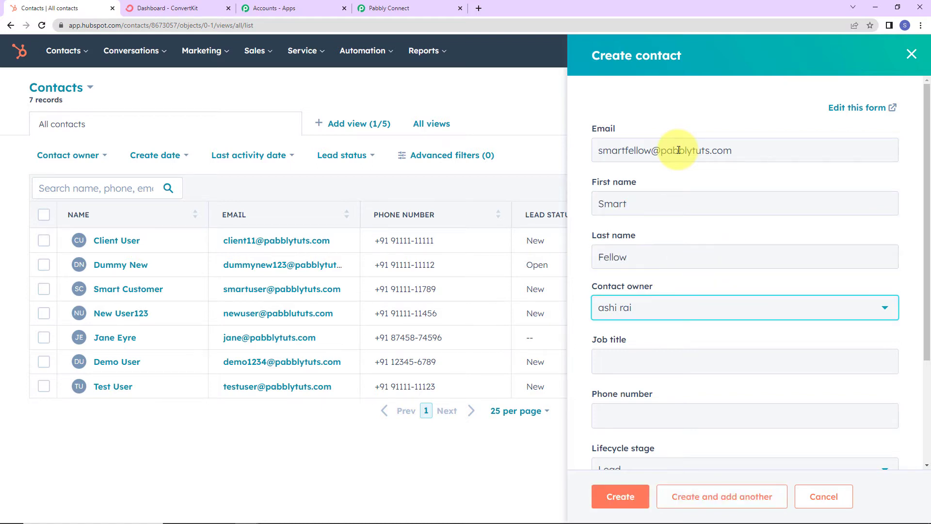
Step: Keep the existing contact owner and enter the contact's phone number
left_click(698, 306)
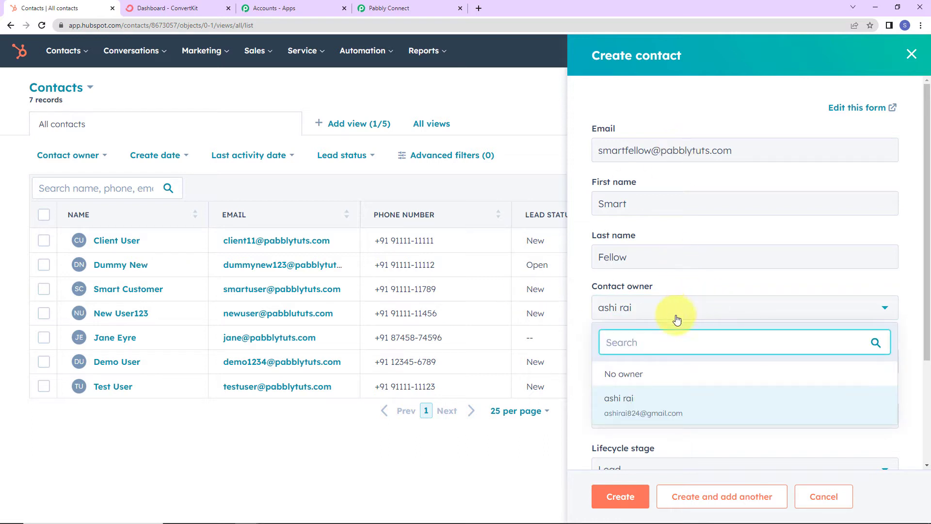
left_click(630, 399)
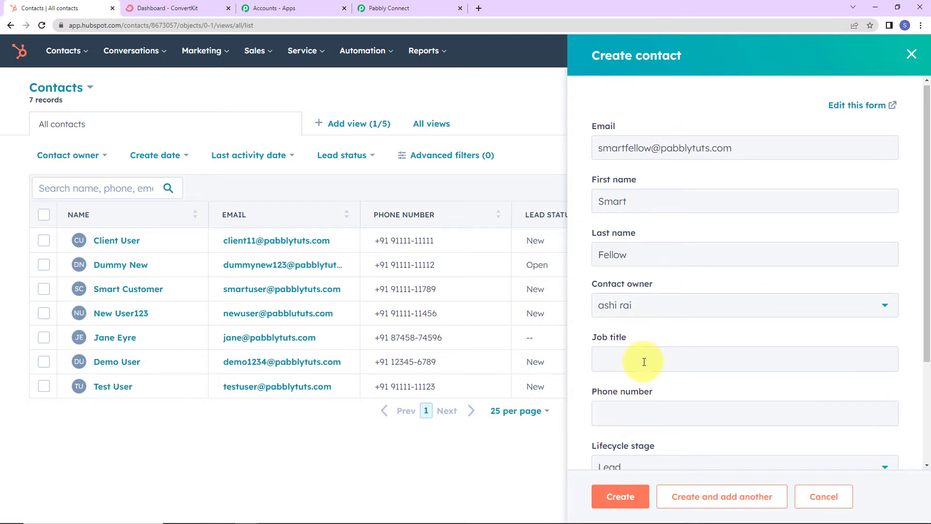
scroll(644, 362, "down", 2)
left_click(617, 300)
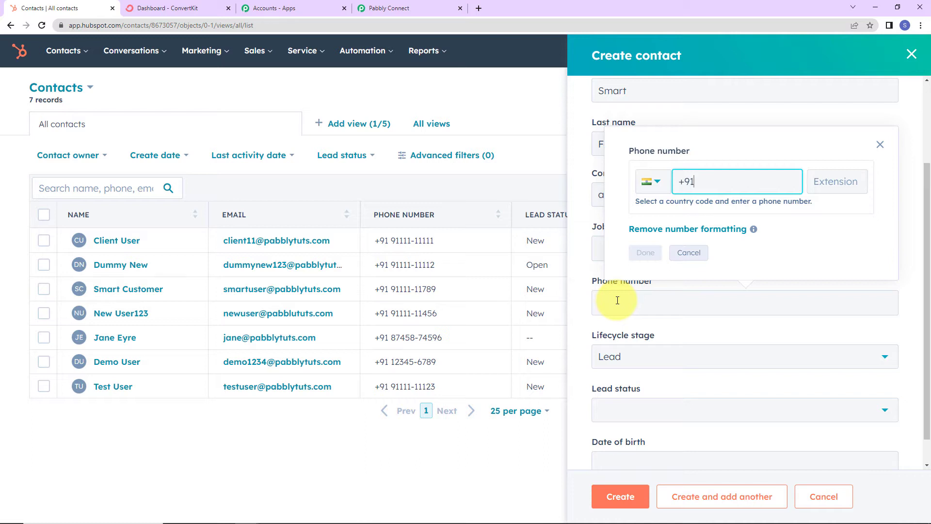
type("91111-11111")
left_click(646, 252)
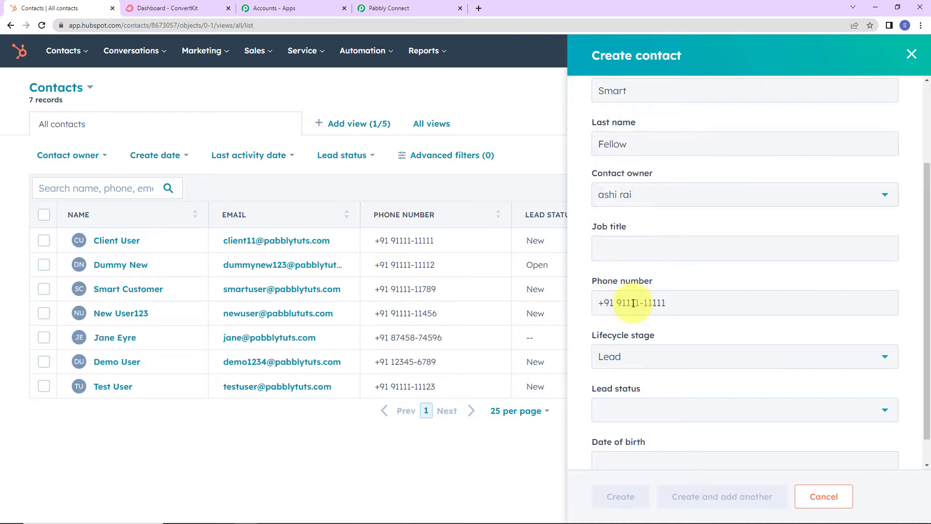
Step: Set lifecycle stage to Subscriber and lead status to New, then create the contact
scroll(650, 373, "down", 1)
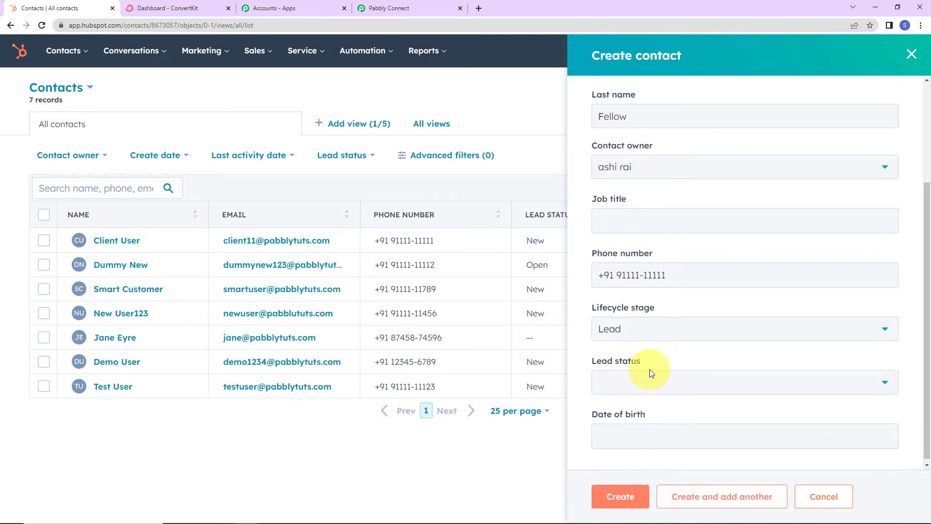
left_click(640, 329)
left_click(633, 393)
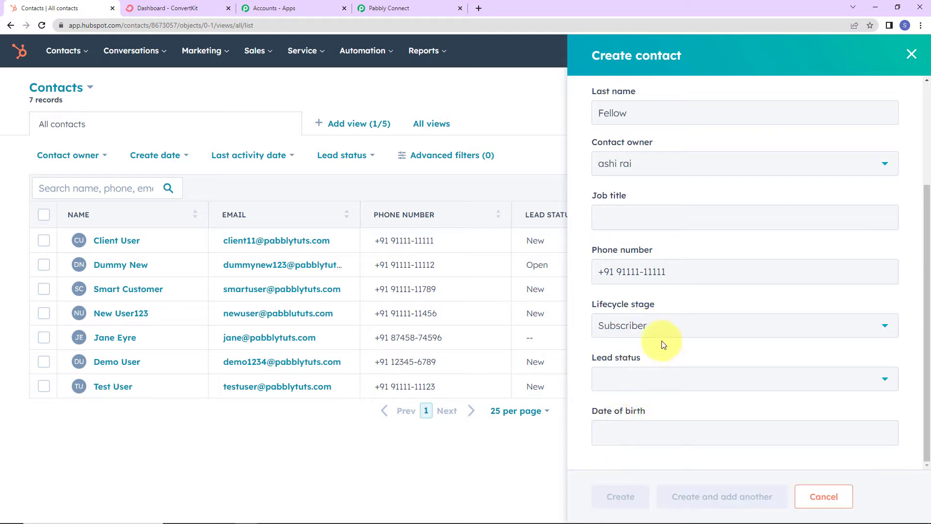
left_click(638, 383)
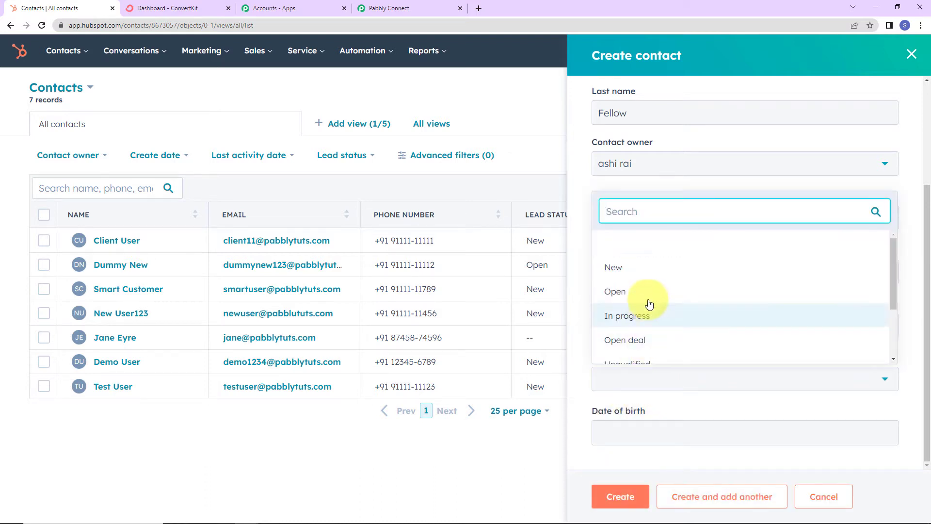
left_click(633, 271)
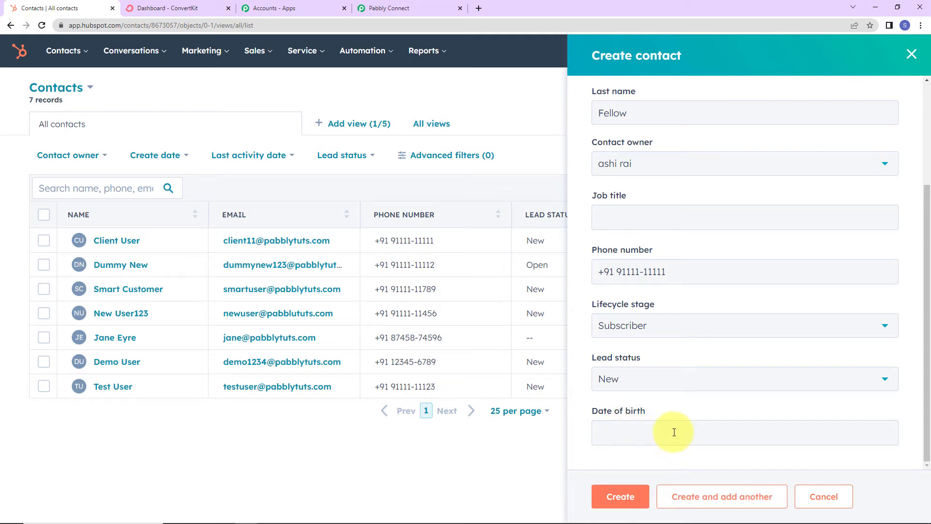
left_click(622, 498)
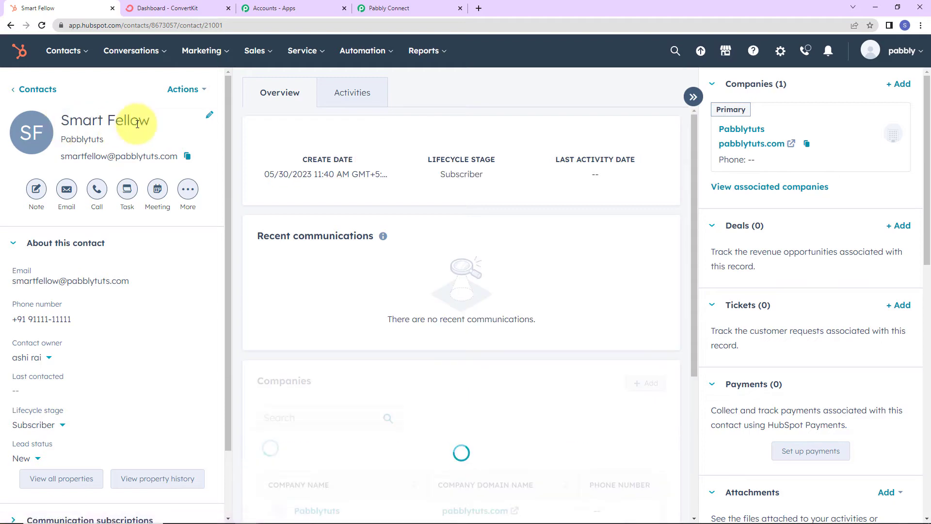
Step: Resend the trigger test to fetch the new contact, then expand the '2. Choose Your Next Application' step
left_click(403, 12)
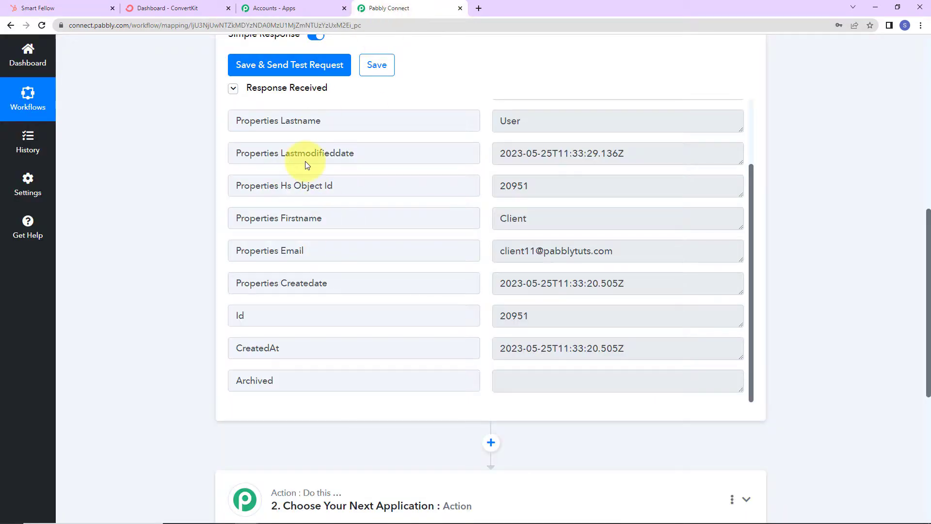
left_click(333, 64)
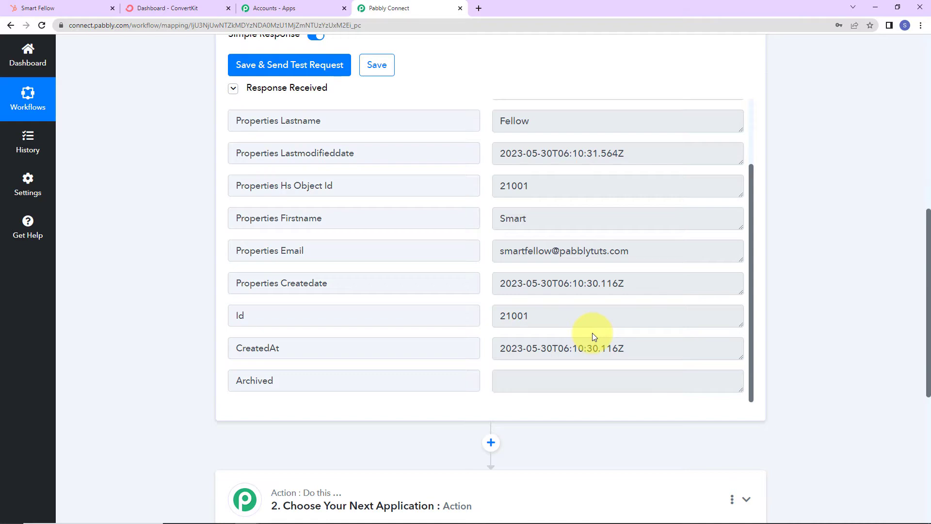
scroll(424, 200, "up", 2)
scroll(210, 132, "up", 9)
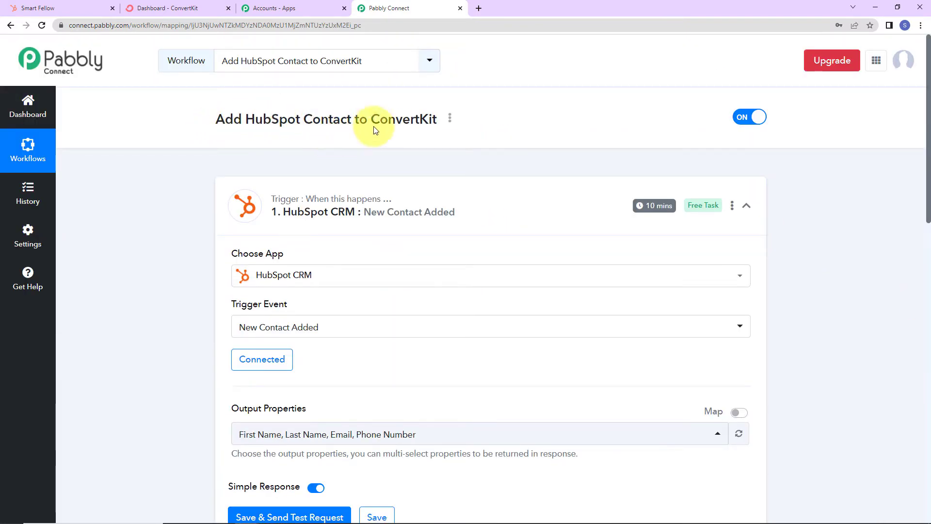
scroll(831, 238, "down", 15)
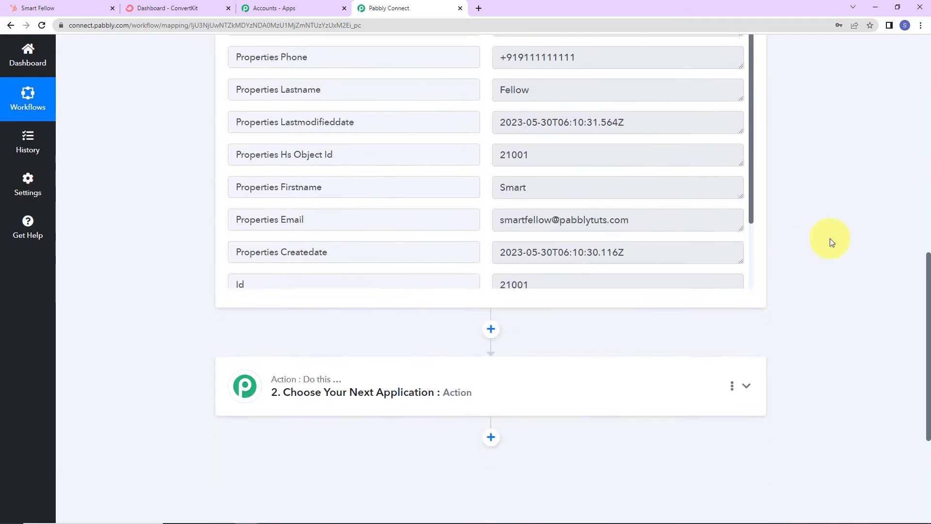
left_click(402, 187)
Step: Set the action to ConvertKit's Add Subscriber to a Form event and start connecting an account
left_click(321, 246)
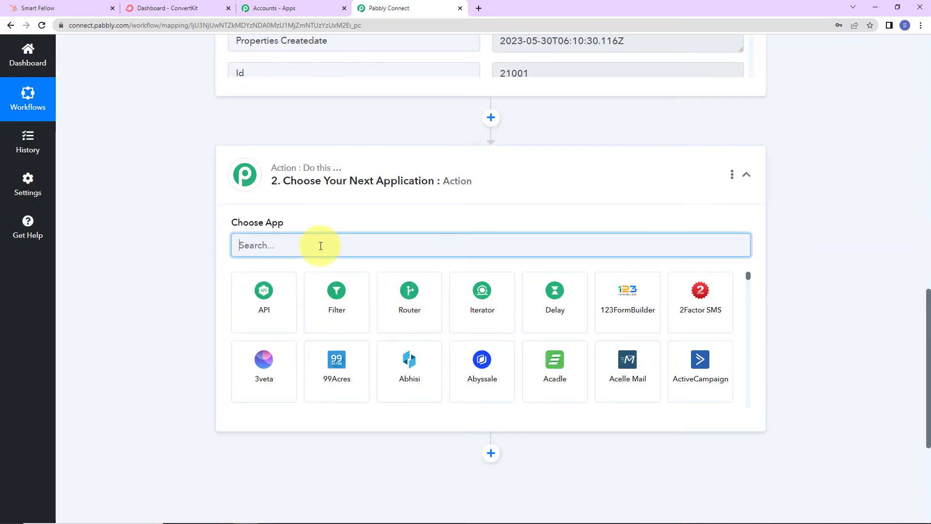
type("convert")
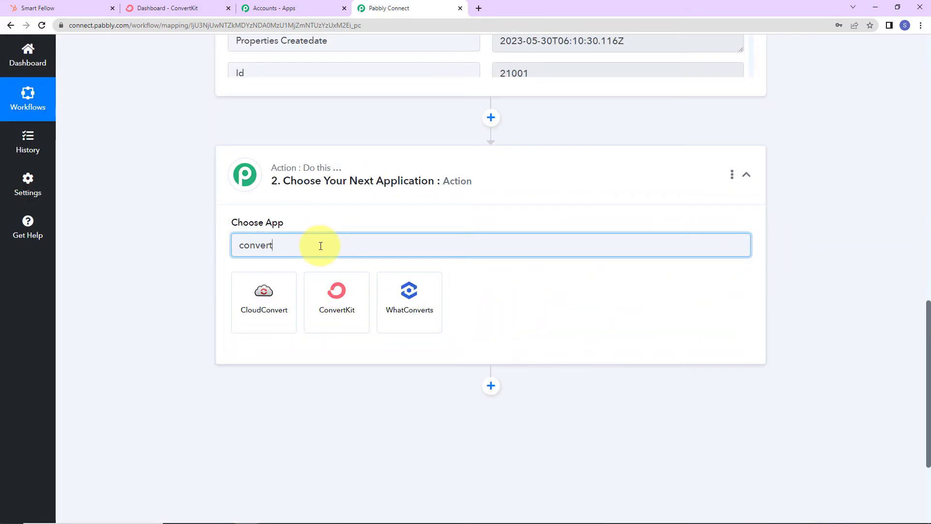
left_click(329, 293)
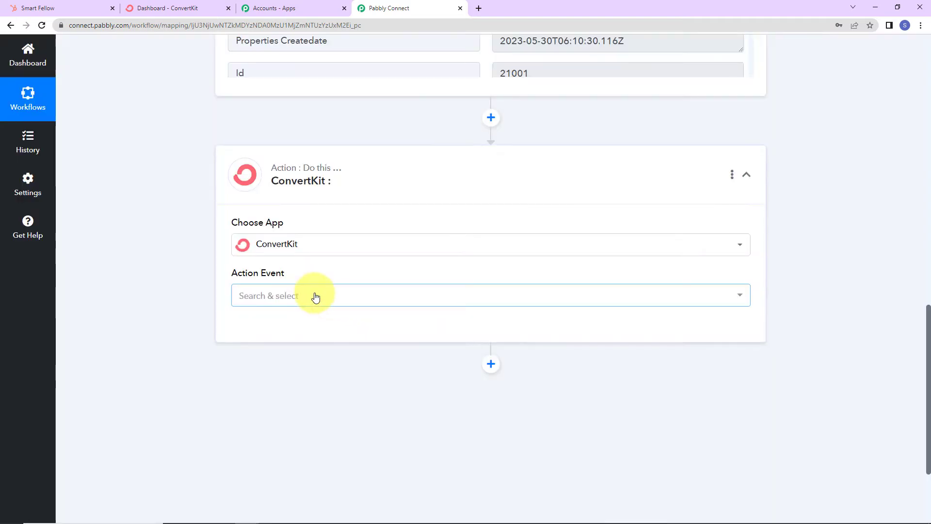
left_click(315, 296)
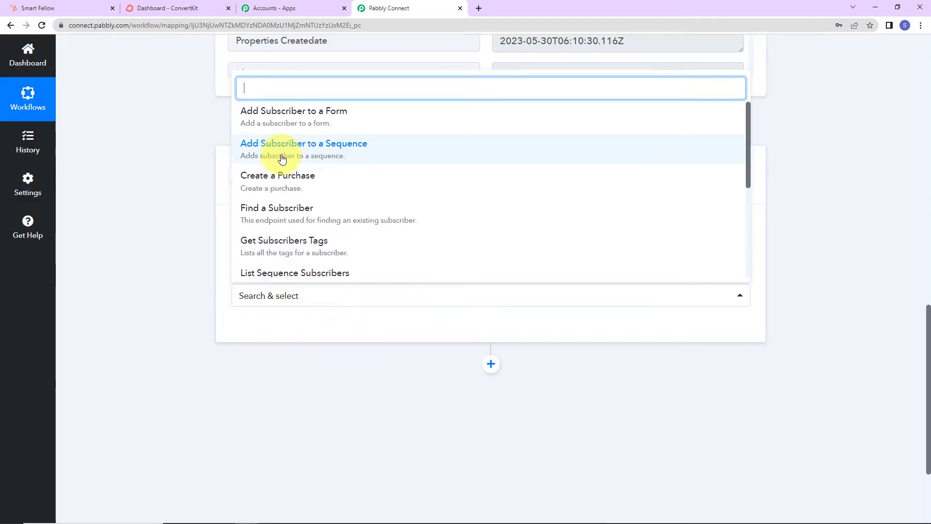
left_click(366, 118)
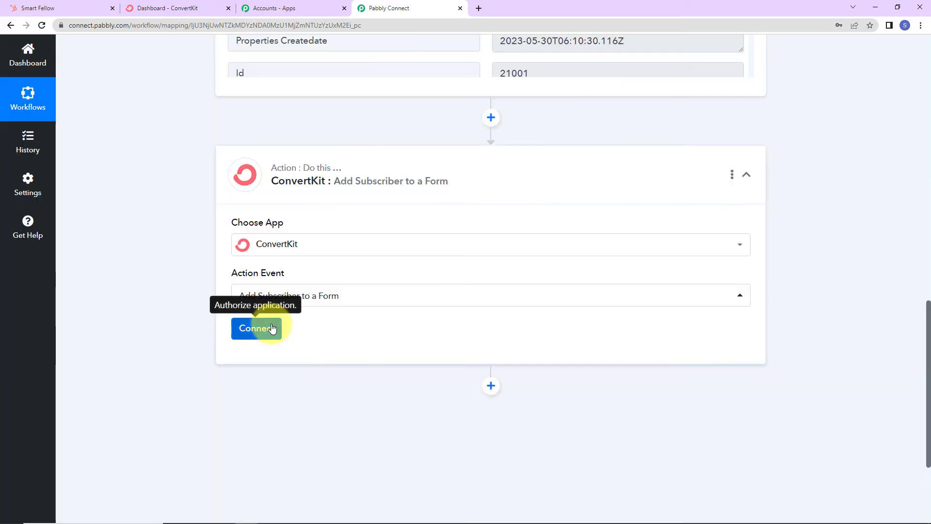
left_click(262, 328)
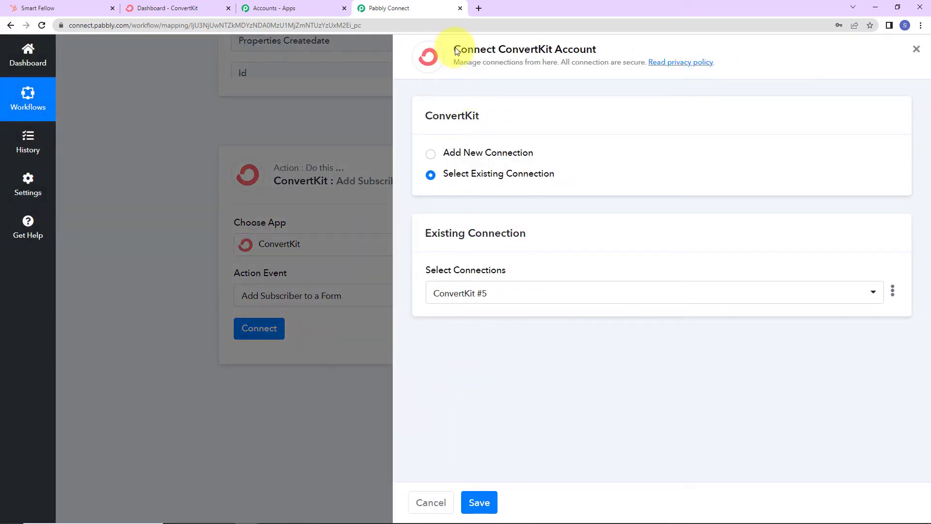
Step: Choose Add New Connection for ConvertKit and open ConvertKit's Account Setting page in a new tab
left_click_drag(455, 49, 604, 58)
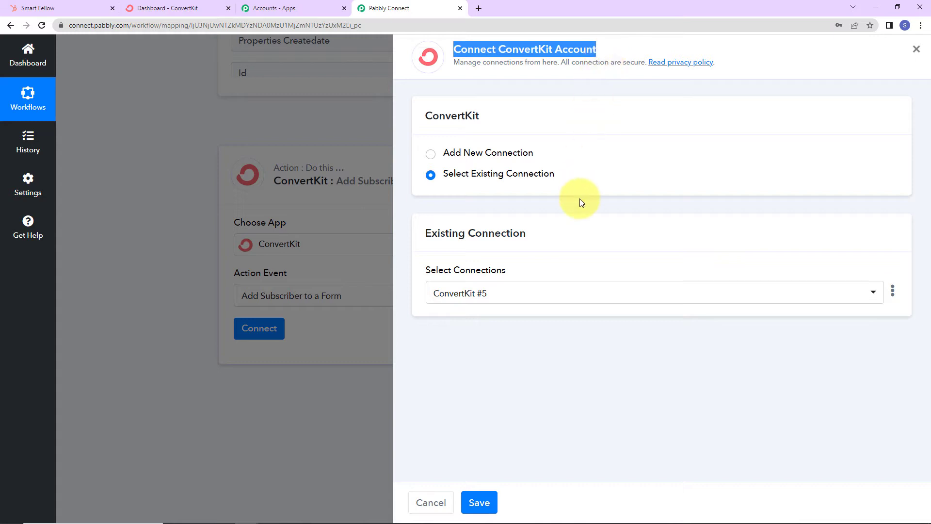
left_click(431, 154)
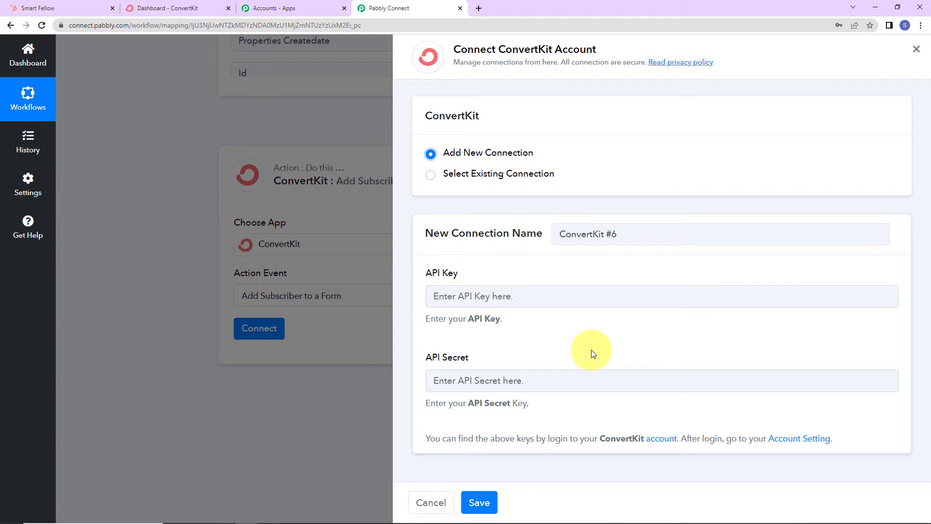
left_click(794, 440)
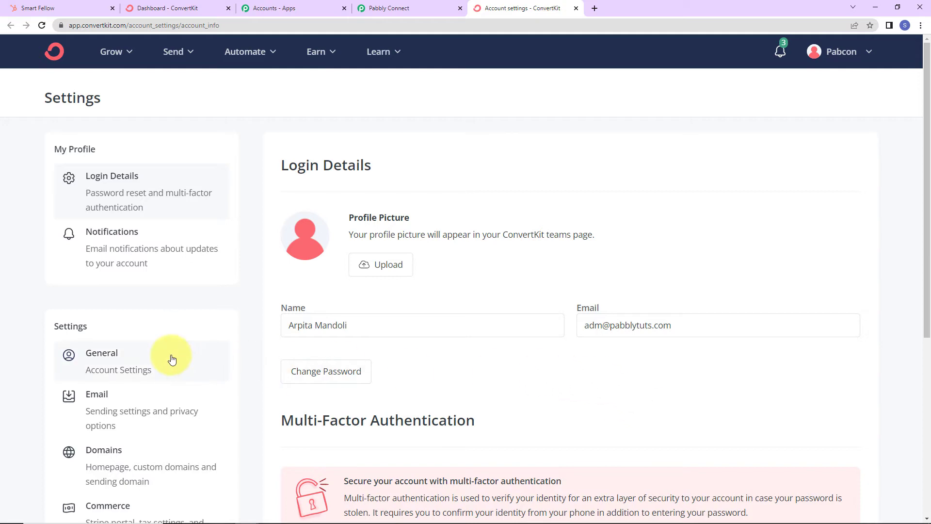
Step: Copy the API key from ConvertKit's Advanced settings into Pabbly's API key field
scroll(170, 358, "down", 5)
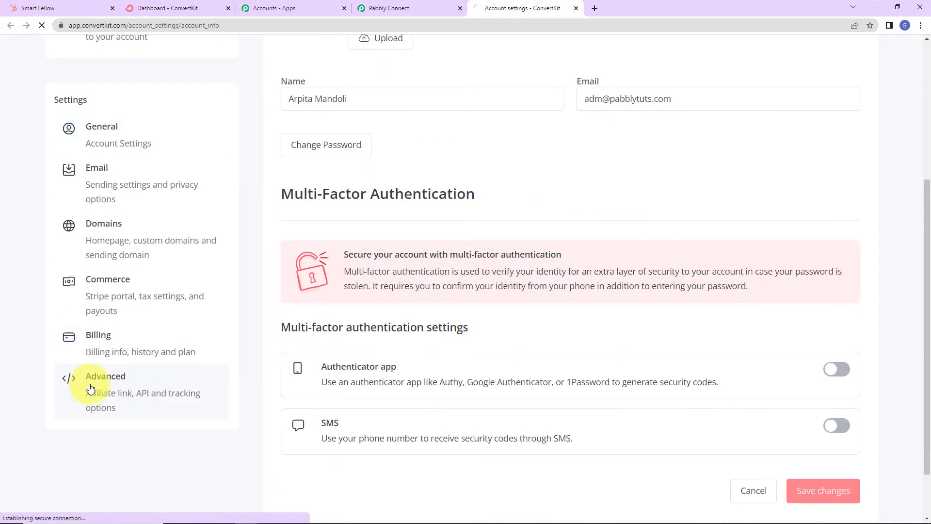
left_click(90, 388)
scroll(465, 322, "down", 1)
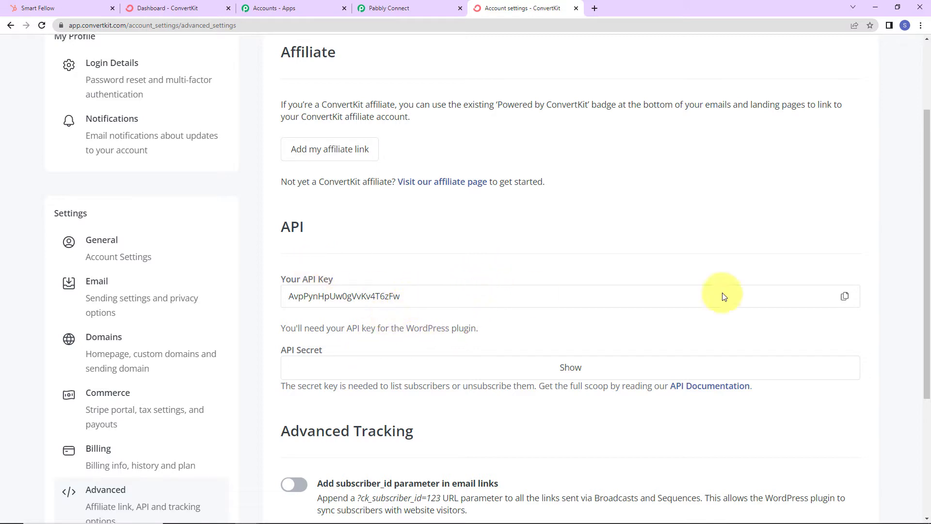
left_click(845, 296)
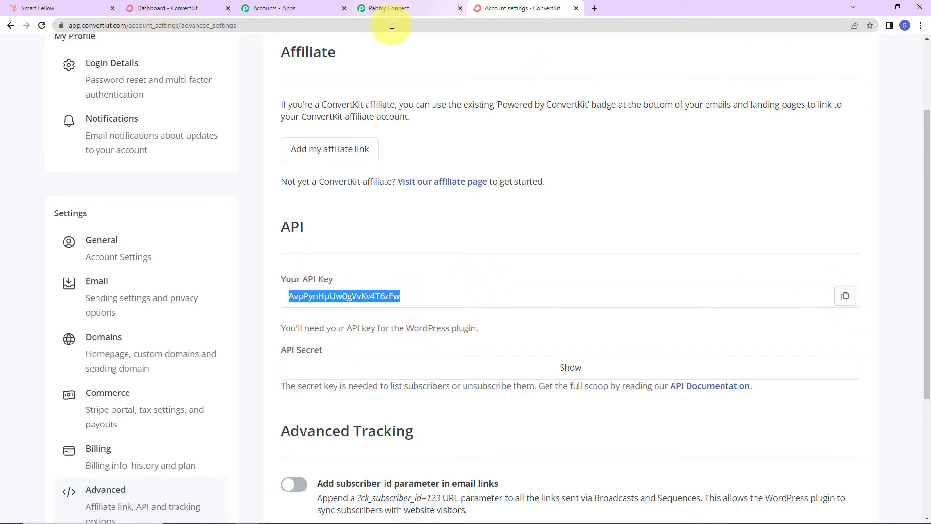
left_click(391, 8)
left_click(494, 297)
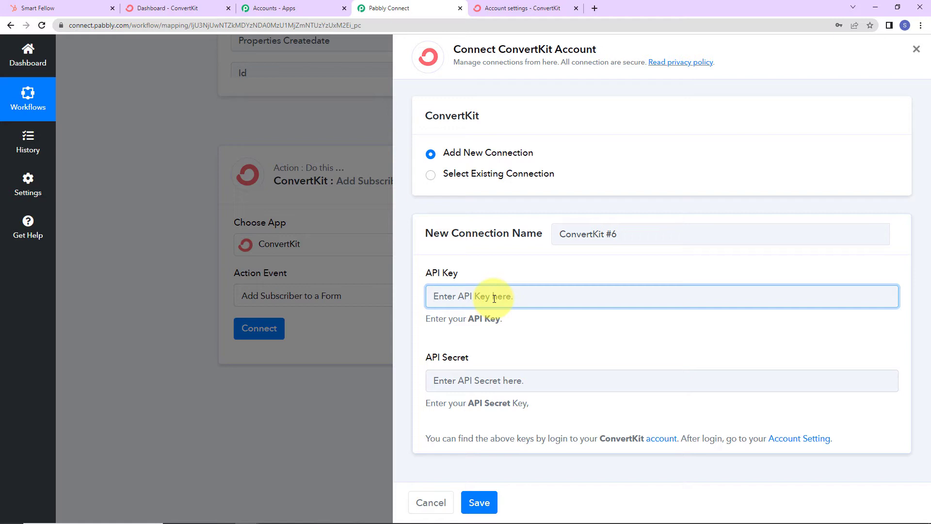
Step: Reveal and copy the API secret, paste it into Pabbly, and save the connection
left_click(505, 8)
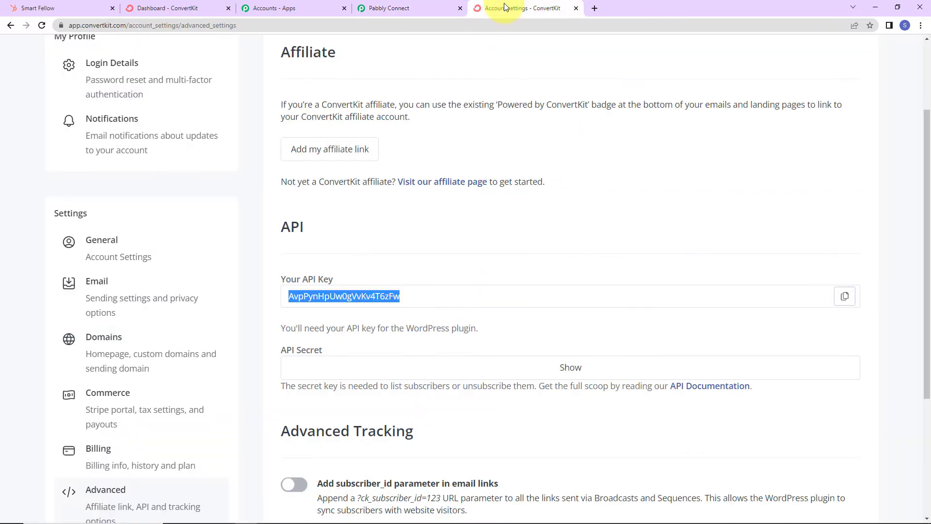
left_click(567, 367)
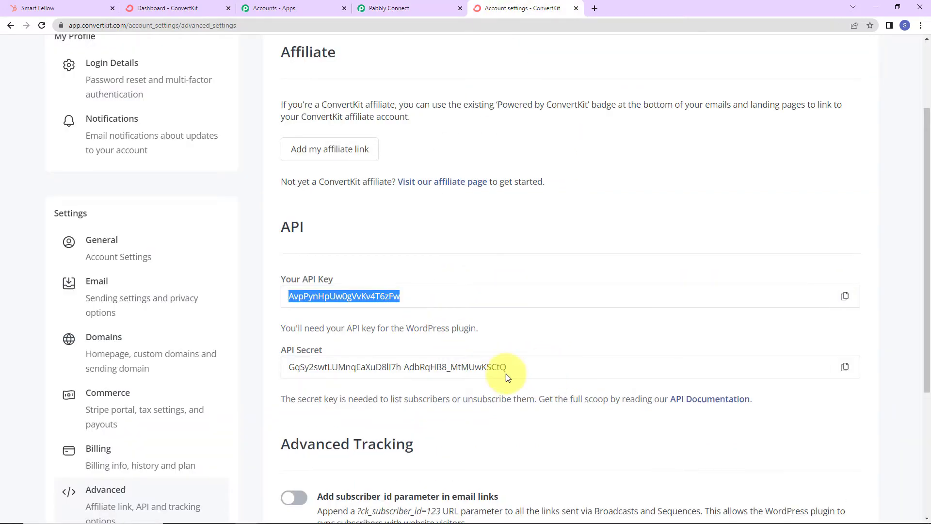
left_click(845, 367)
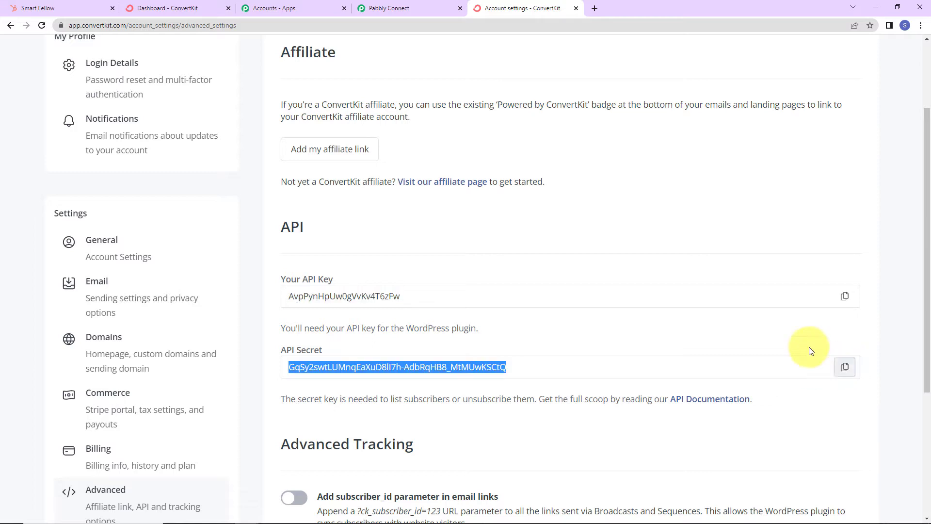
left_click(427, 9)
left_click(445, 380)
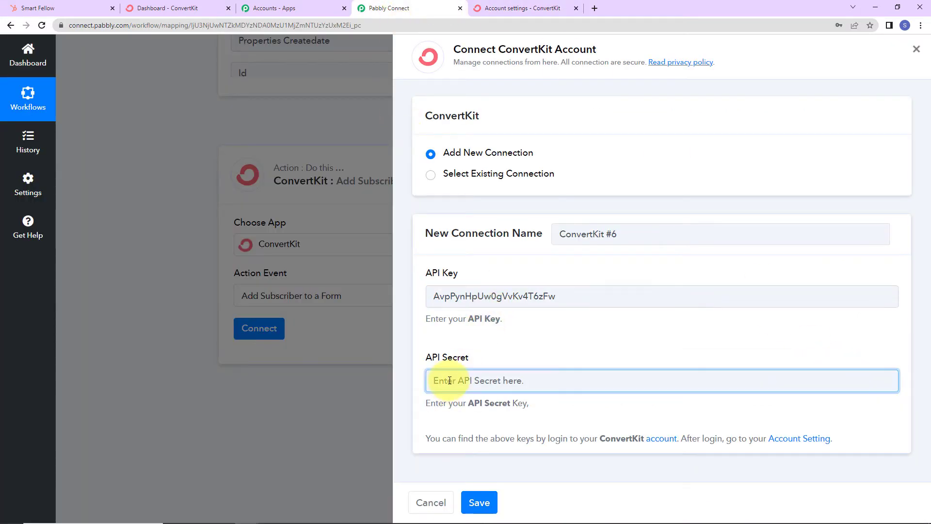
key("ctrl+v")
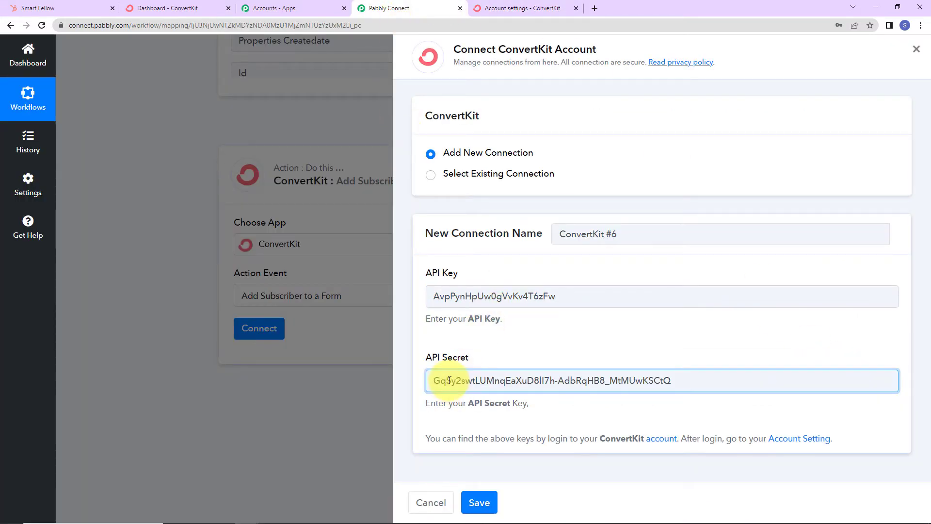
left_click(479, 503)
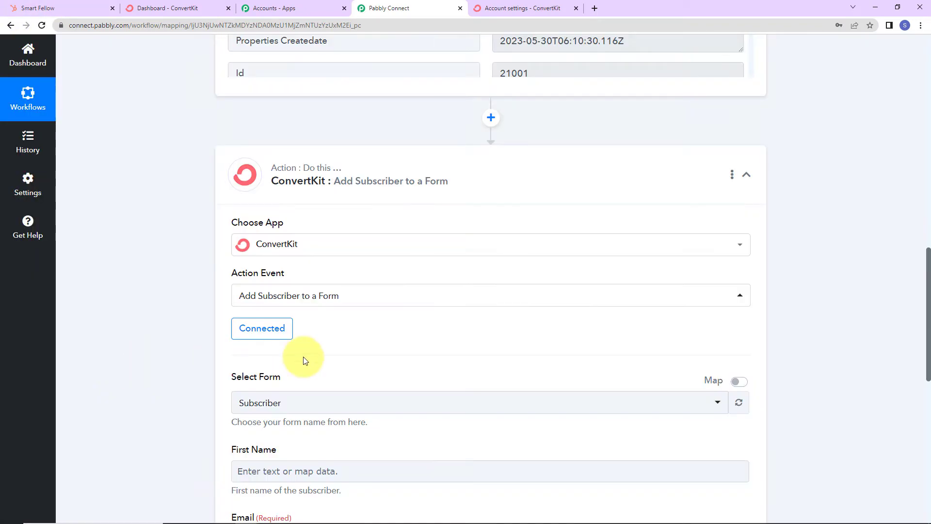
scroll(331, 351, "down", 7)
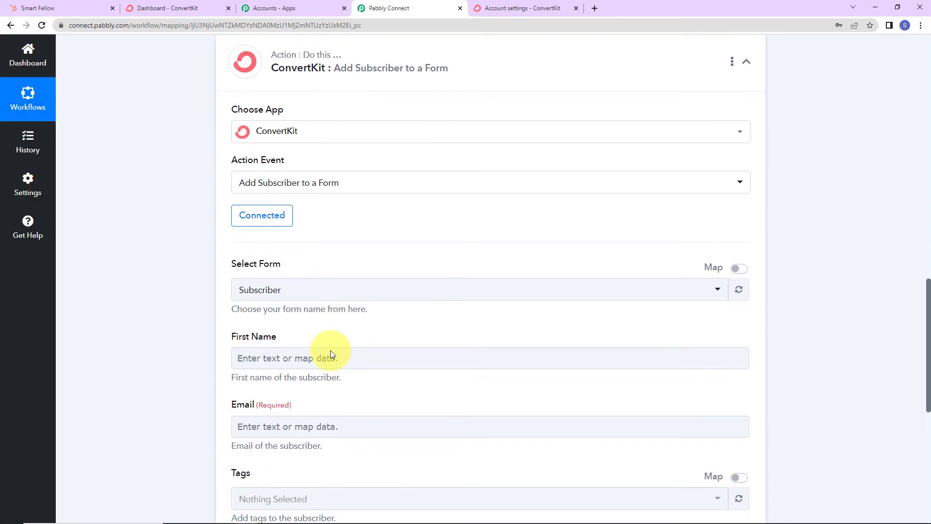
scroll(330, 351, "up", 2)
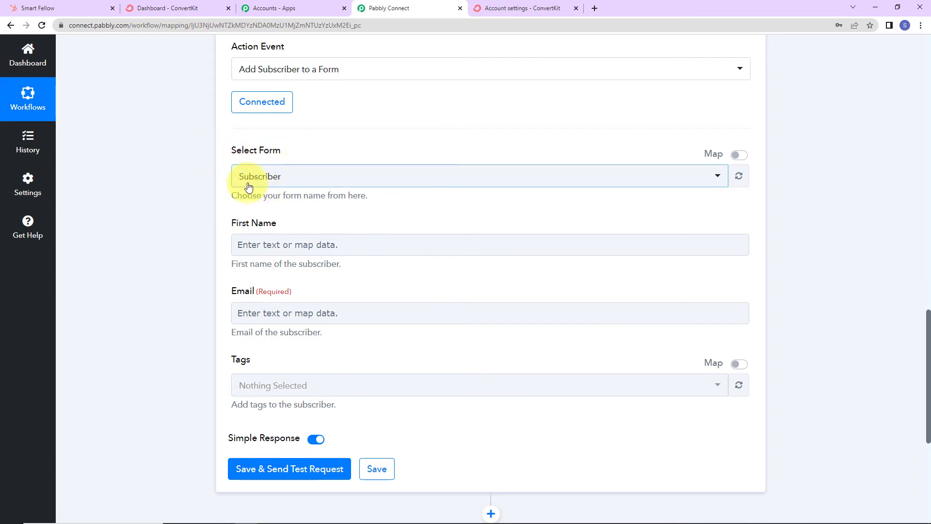
left_click(178, 12)
left_click(115, 52)
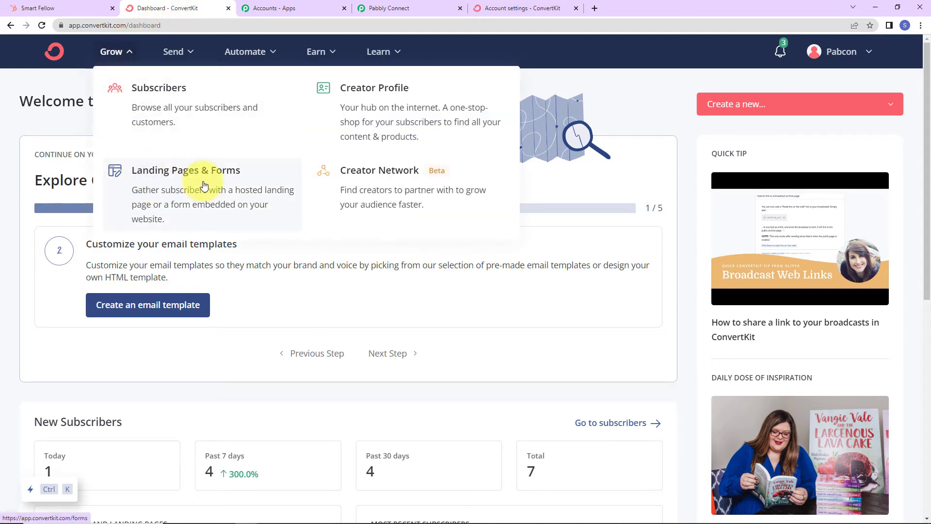
left_click(208, 214)
scroll(339, 284, "down", 2)
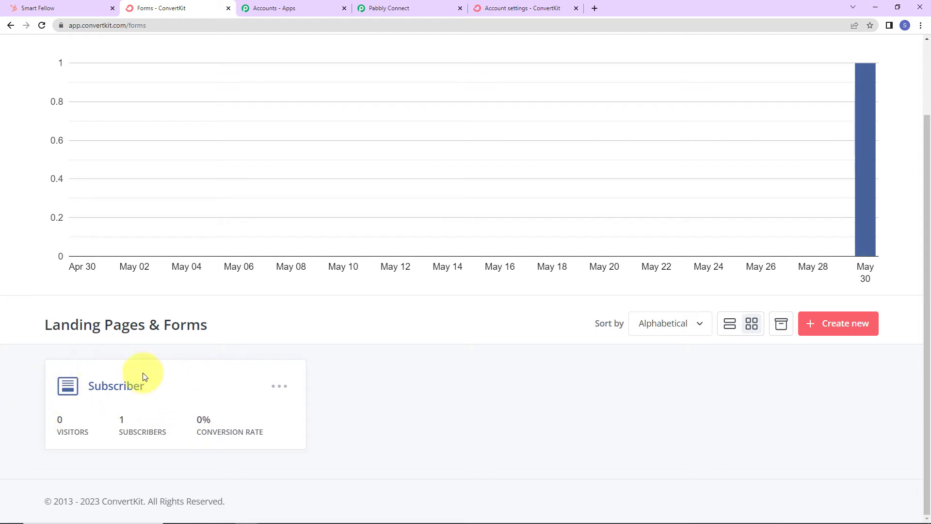
left_click(405, 4)
scroll(276, 184, "down", 2)
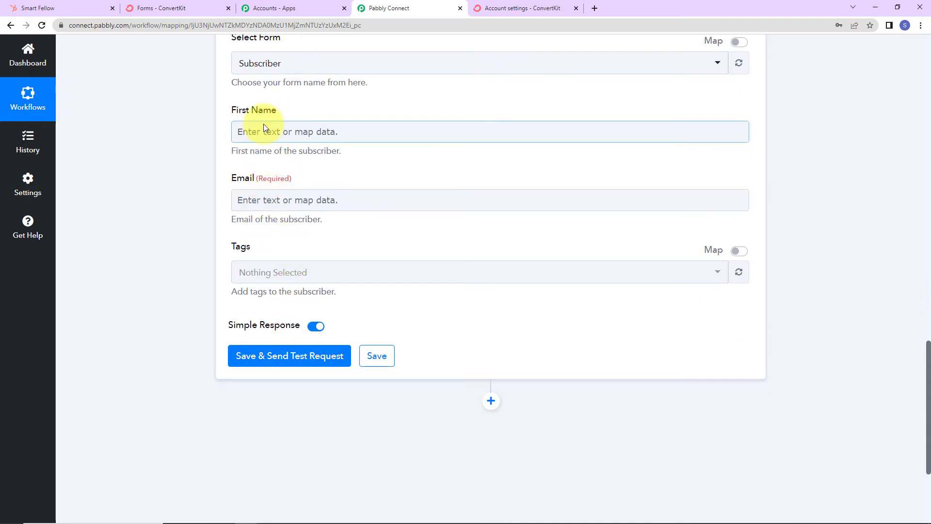
Step: Map the HubSpot contact's first name into the subscriber First Name field
left_click(263, 129)
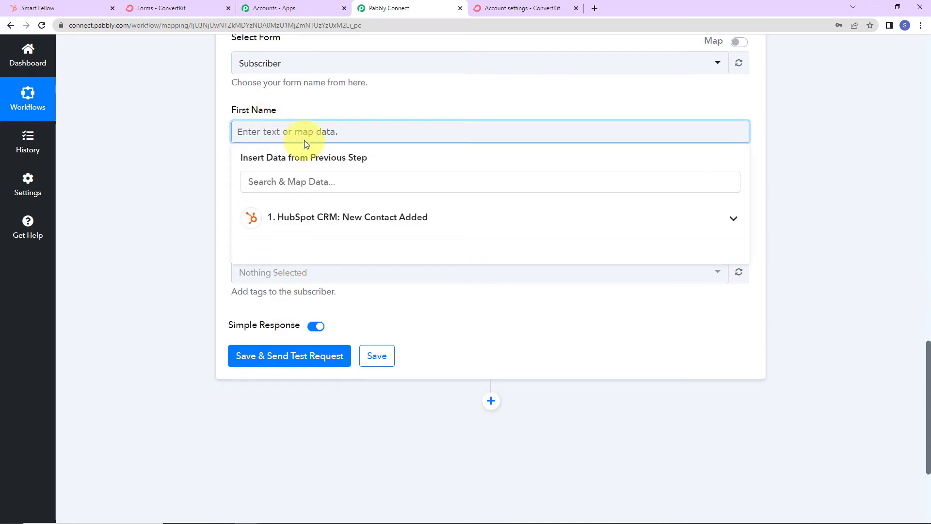
left_click(300, 224)
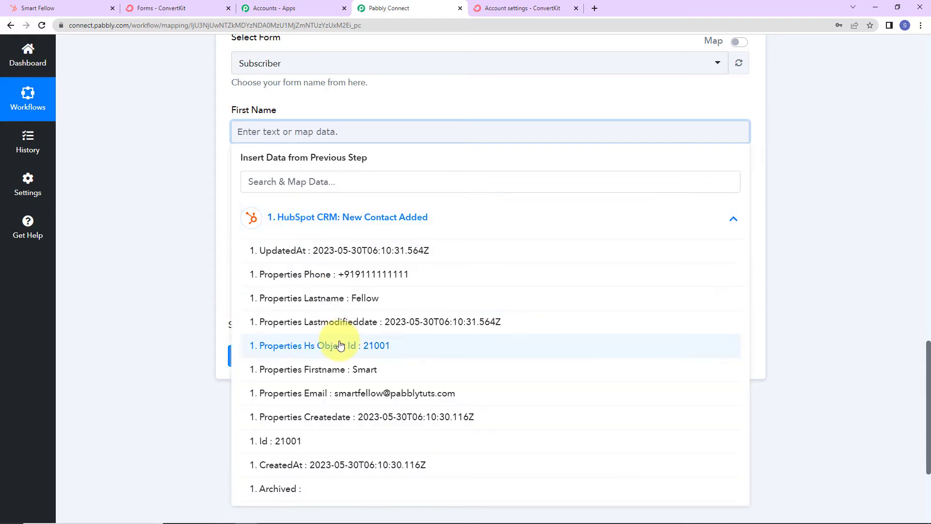
left_click(329, 377)
left_click(158, 234)
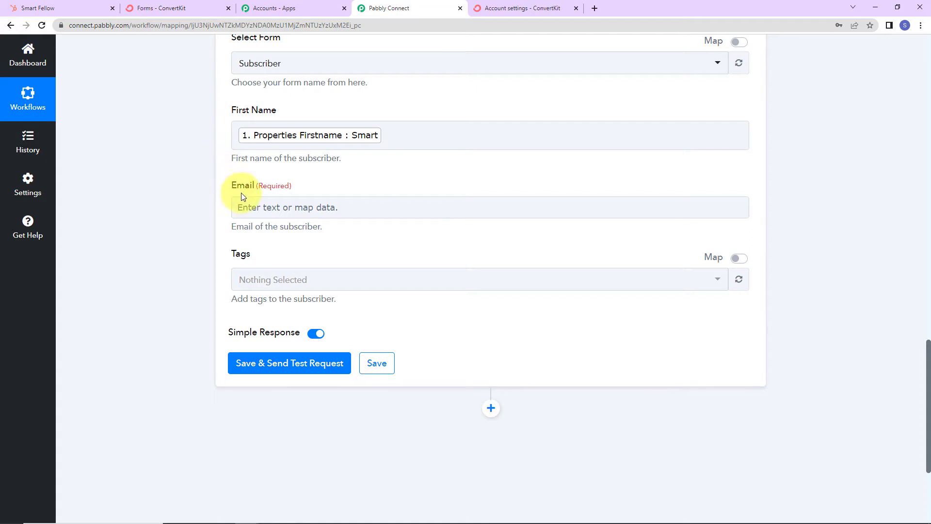
Step: Map the HubSpot Properties Email value into the subscriber Email field
left_click(252, 207)
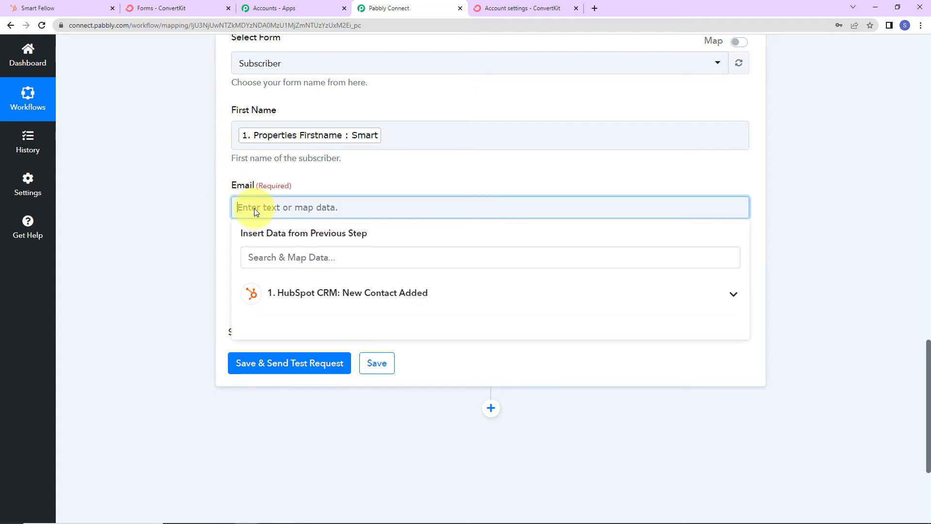
left_click(323, 294)
left_click(286, 258)
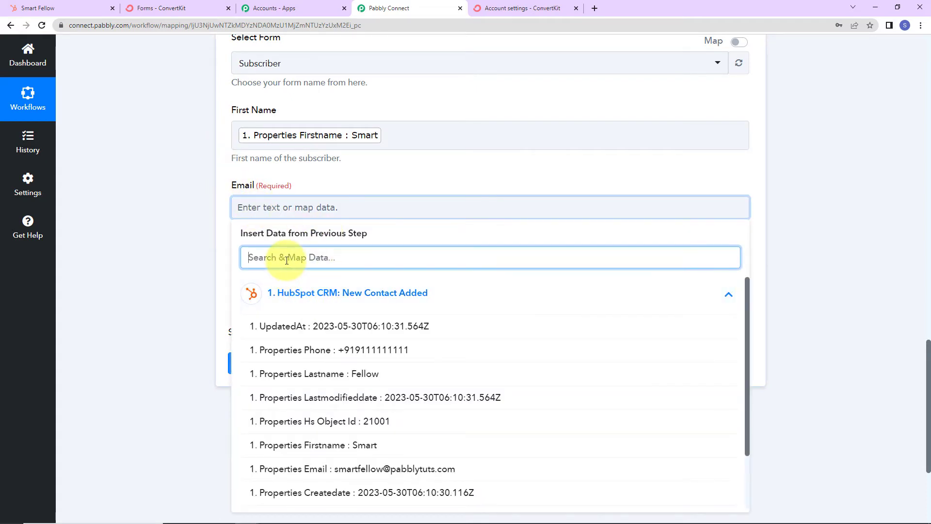
type("em")
left_click(377, 335)
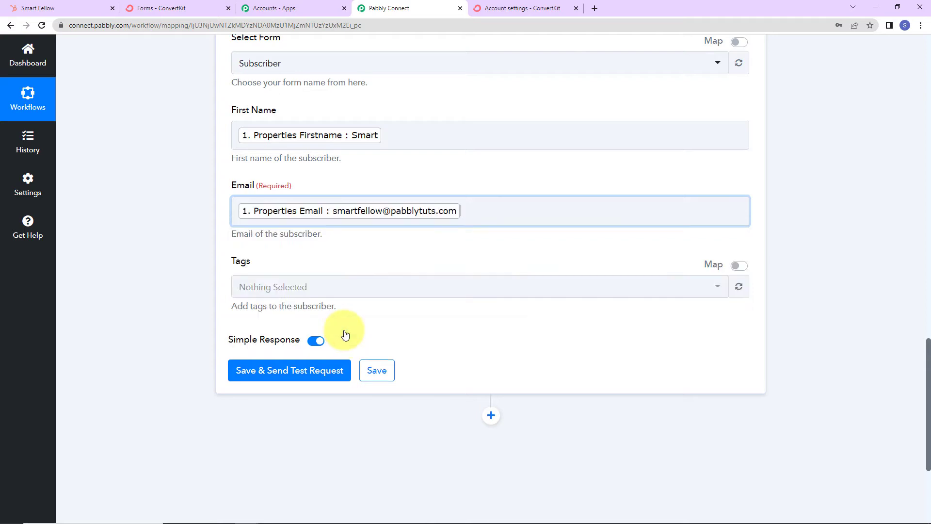
left_click(157, 263)
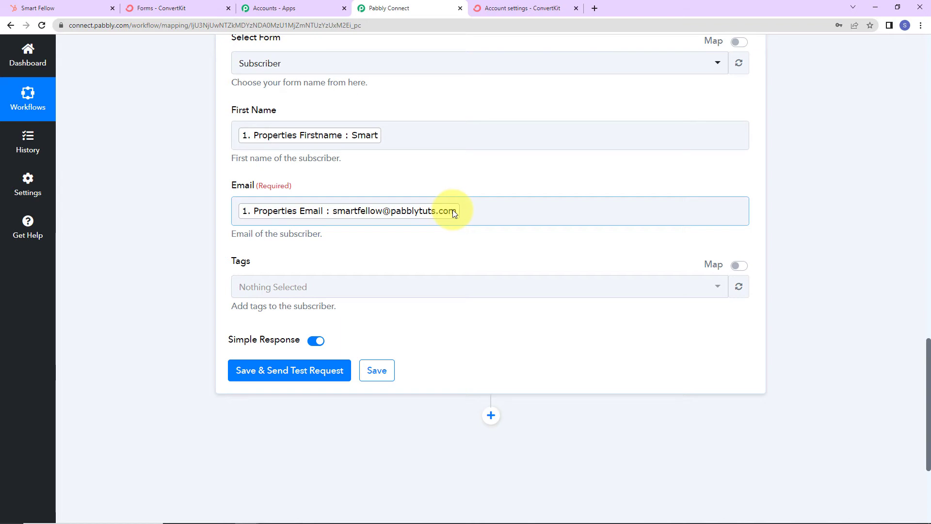
Step: Add the HubSpot Contact tag, then save and send a test request
scroll(452, 210, "down", 3)
left_click(340, 184)
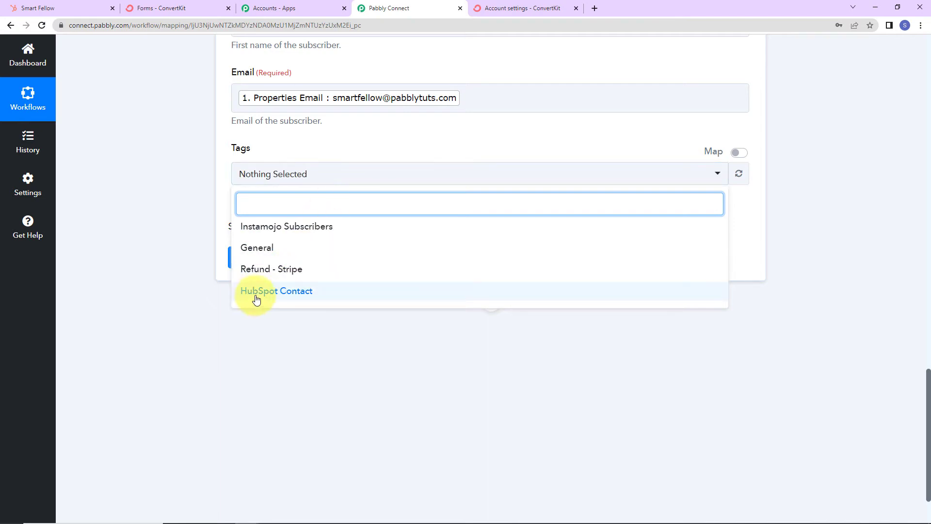
left_click(305, 294)
left_click(202, 310)
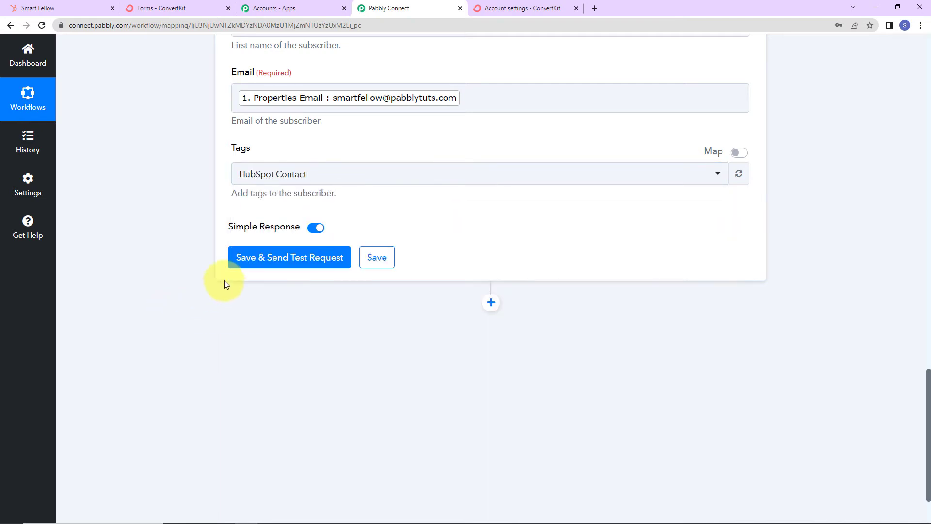
left_click(260, 261)
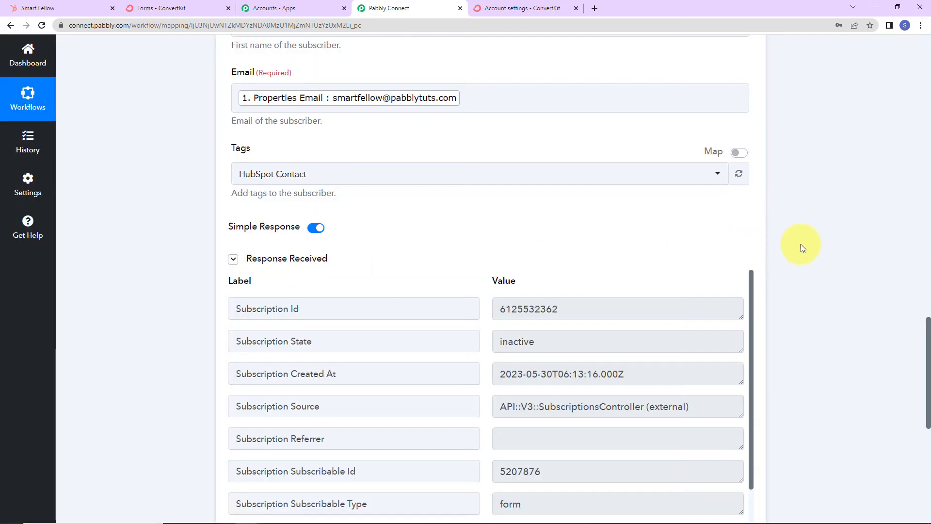
Step: Verify the response shows the subscriber's email with inactive state, then go to ConvertKit forms
scroll(822, 265, "down", 2)
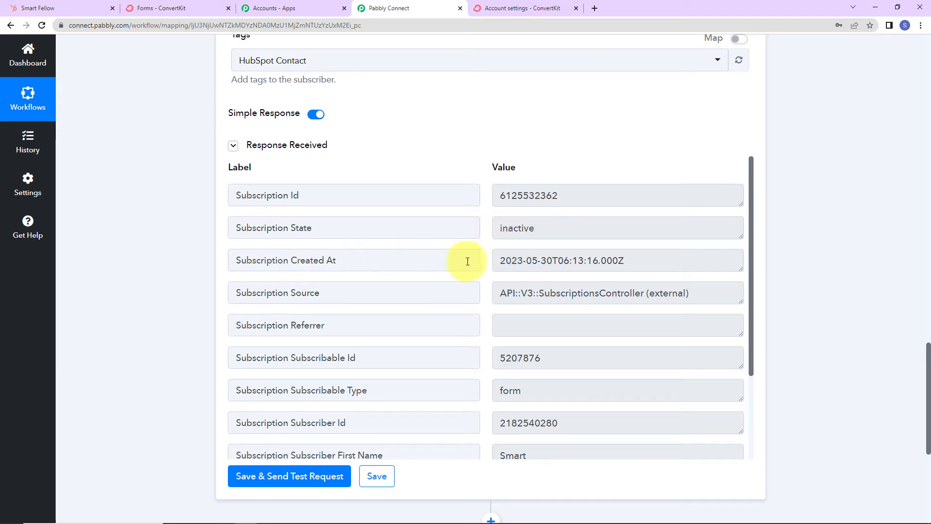
scroll(602, 311, "down", 1)
scroll(602, 311, "down", 2)
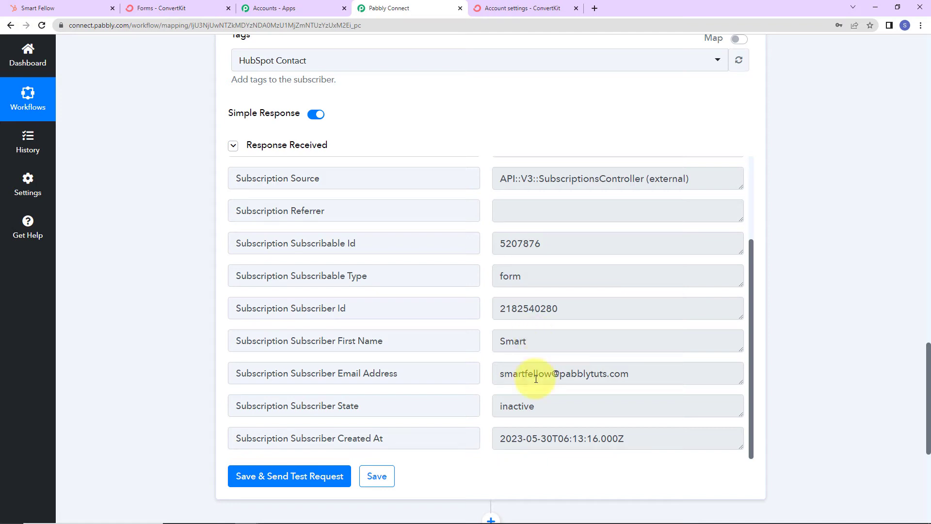
left_click(189, 9)
Step: Filter ConvertKit's Subscribers page to Unconfirmed Subscribers and open the new subscriber's details
scroll(177, 249, "up", 2)
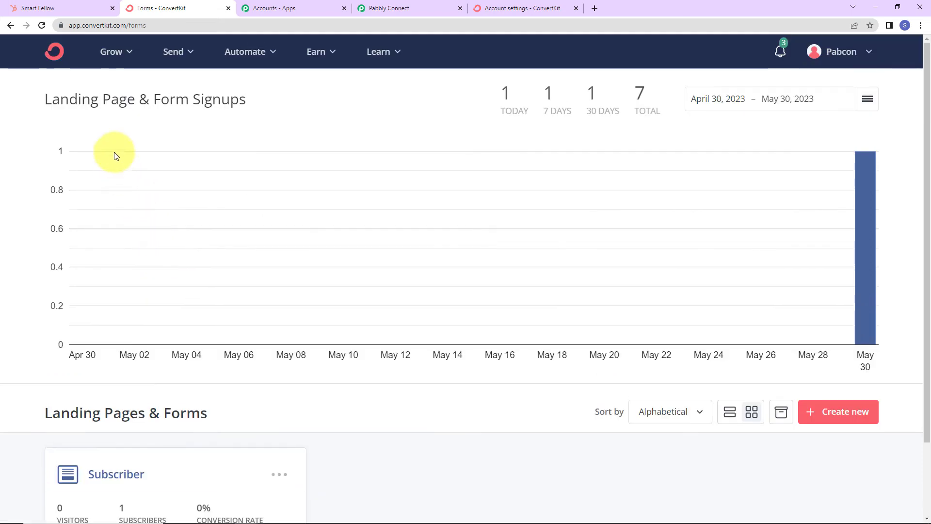
left_click(111, 52)
left_click(293, 146)
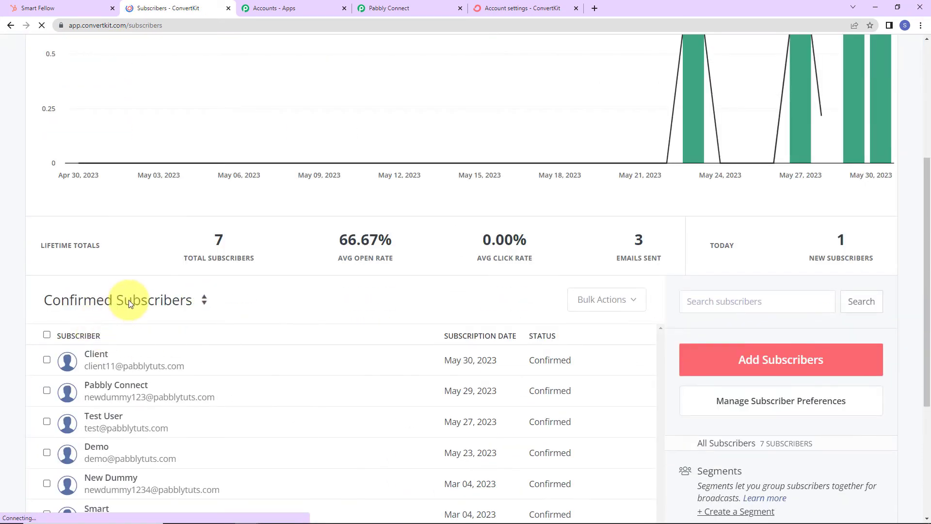
left_click(130, 302)
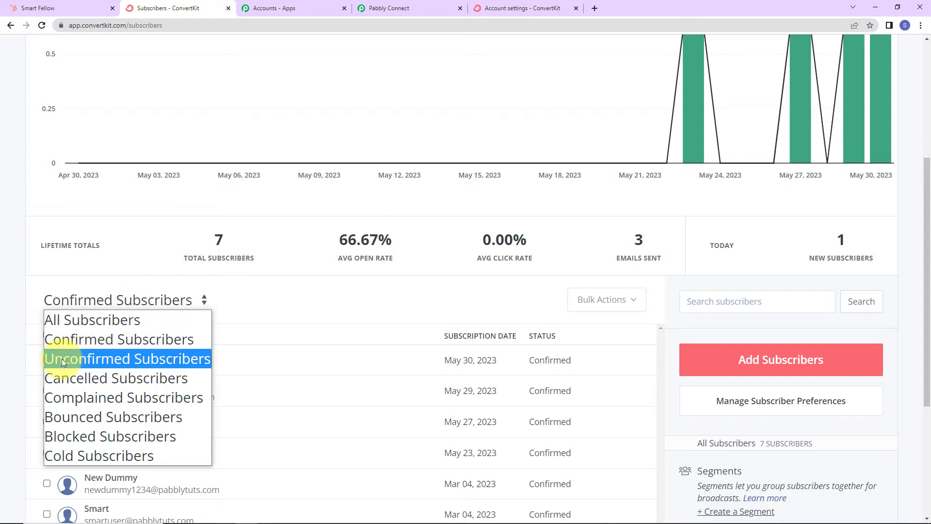
left_click(166, 359)
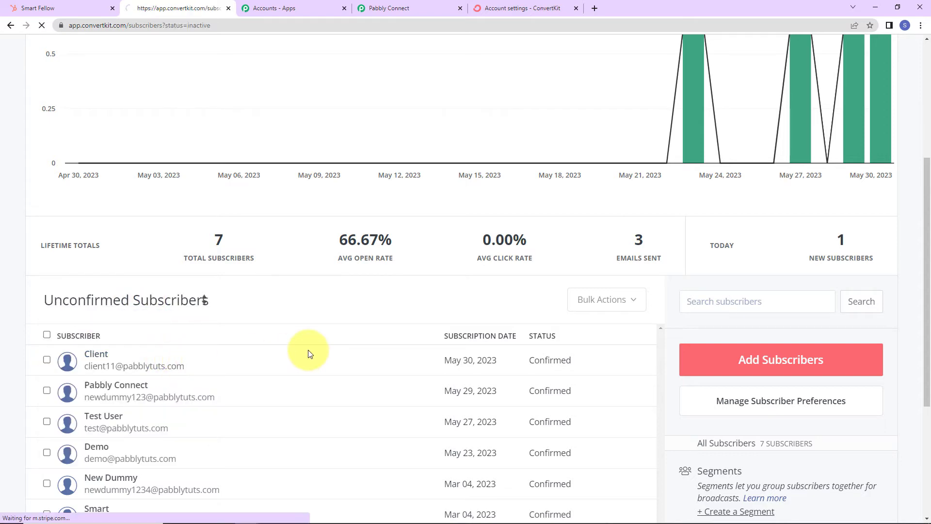
scroll(310, 353, "down", 7)
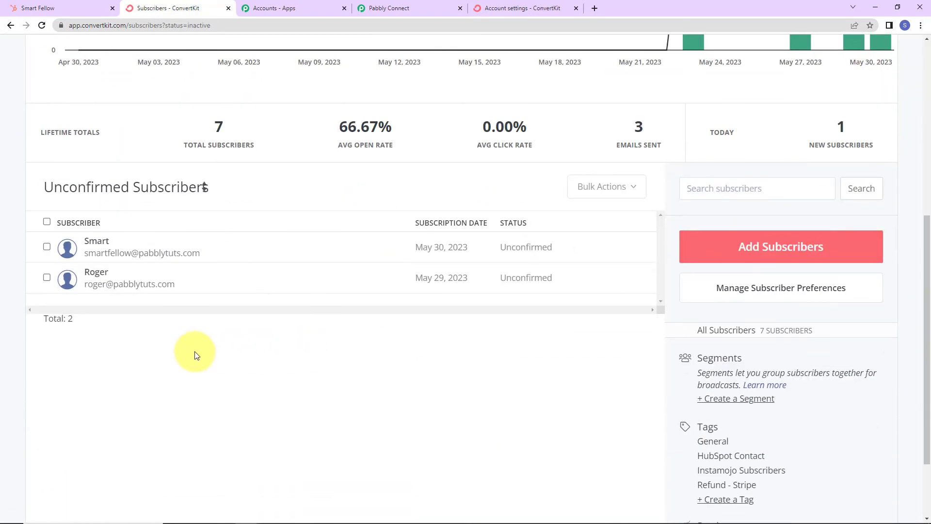
left_click(114, 248)
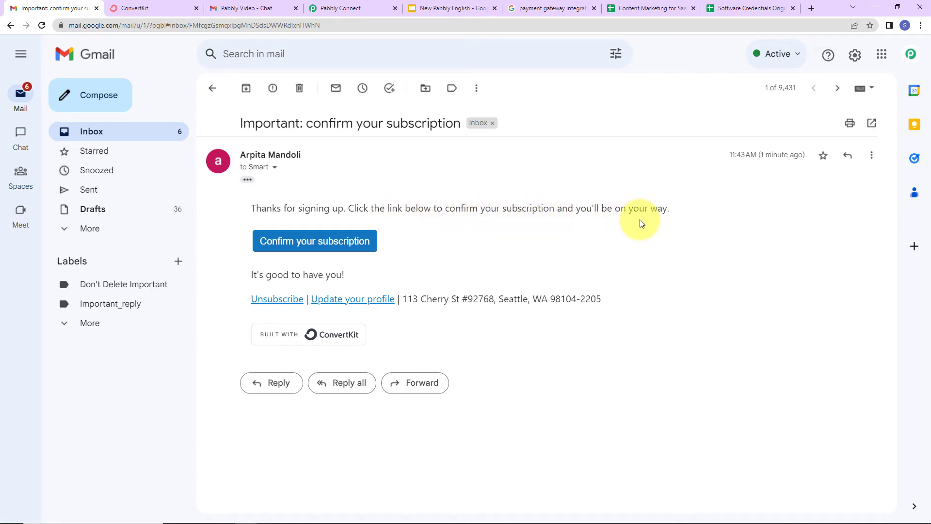
Step: Confirm the subscription via the email link, view the confirmation page, and return to ConvertKit
left_click(316, 245)
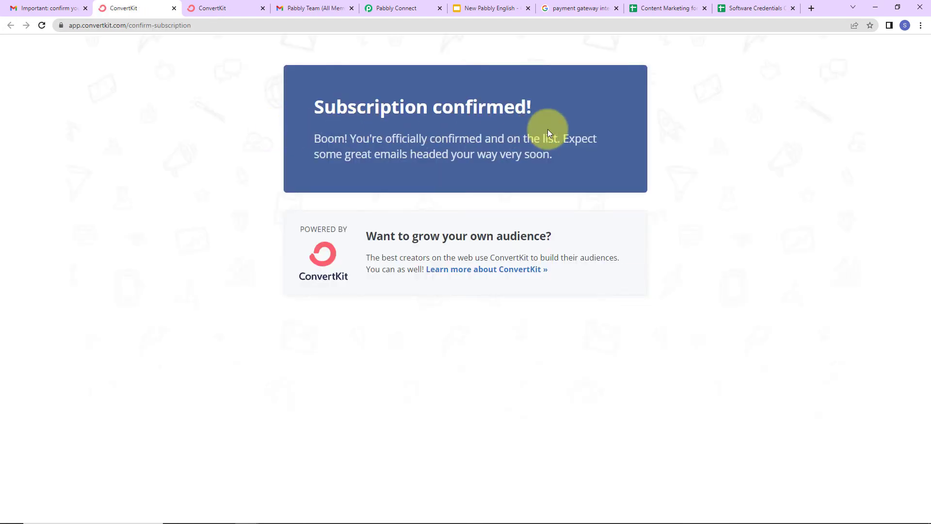
left_click(220, 14)
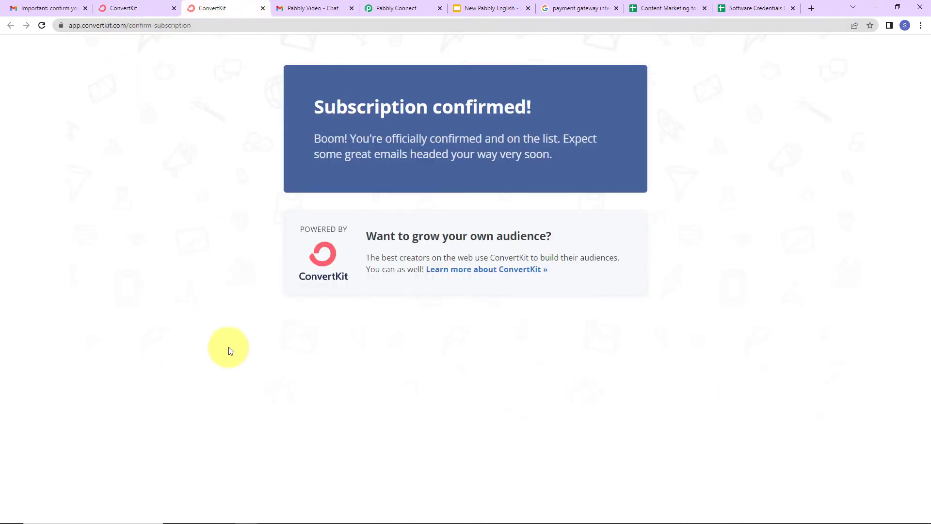
key("alt+Tab")
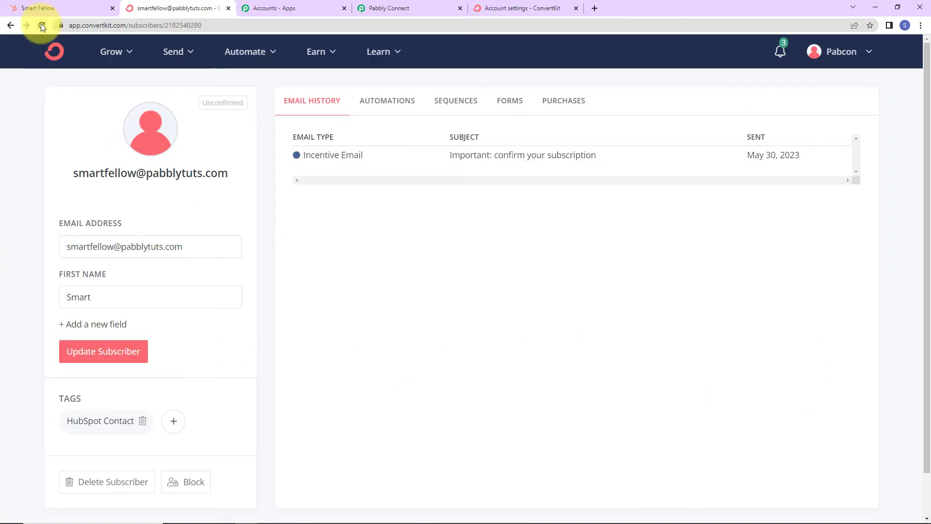
Step: Filter to Confirmed Subscribers to see the new subscriber among 8, then go to HubSpot
left_click(10, 25)
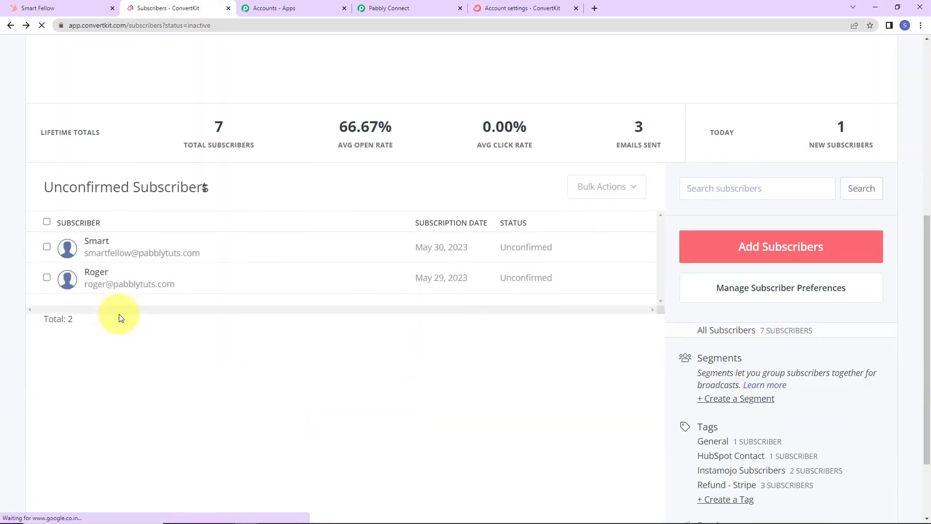
left_click(77, 186)
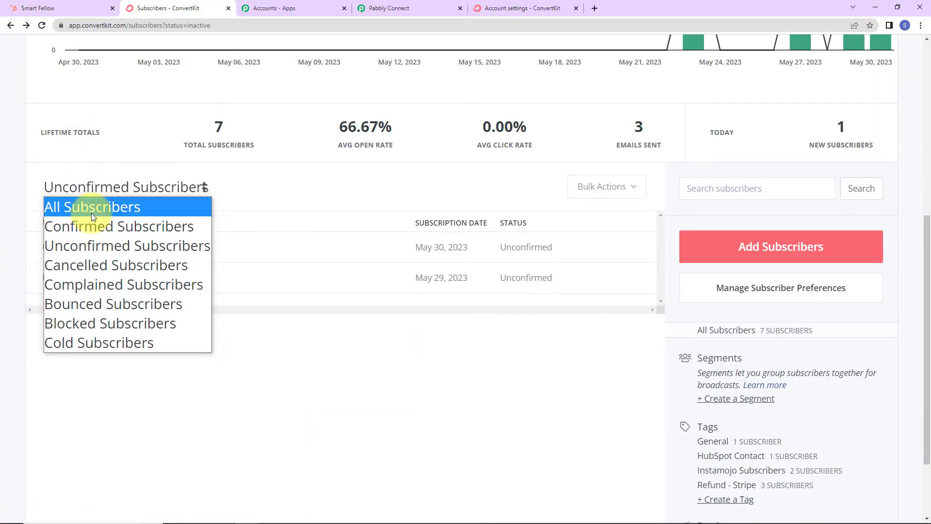
left_click(88, 227)
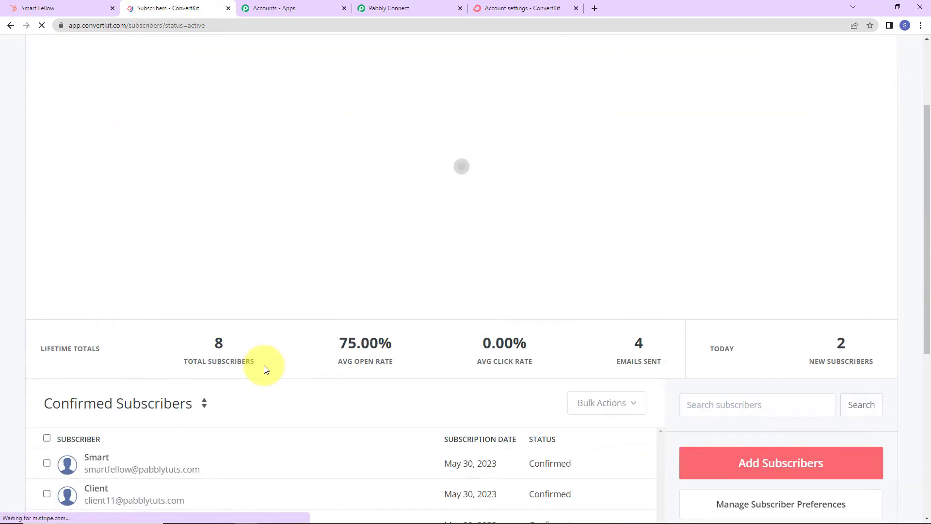
scroll(266, 370, "down", 5)
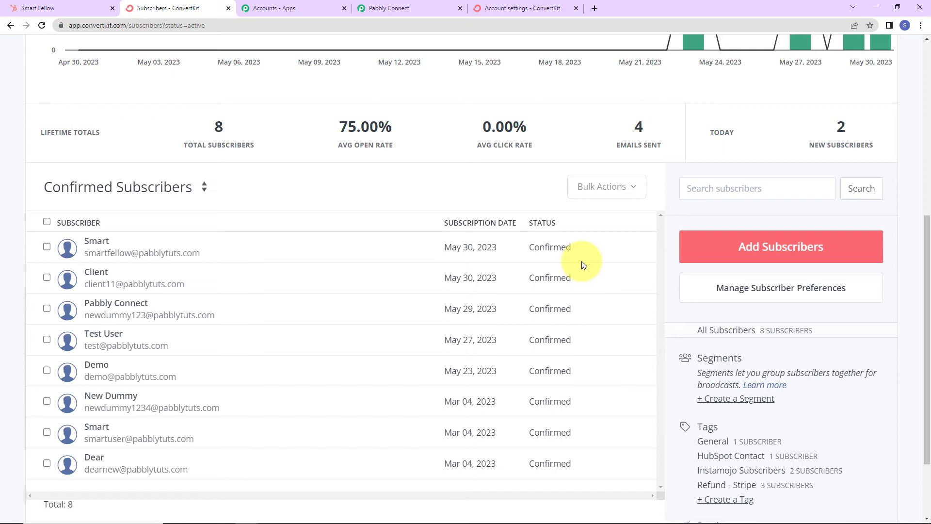
left_click(68, 8)
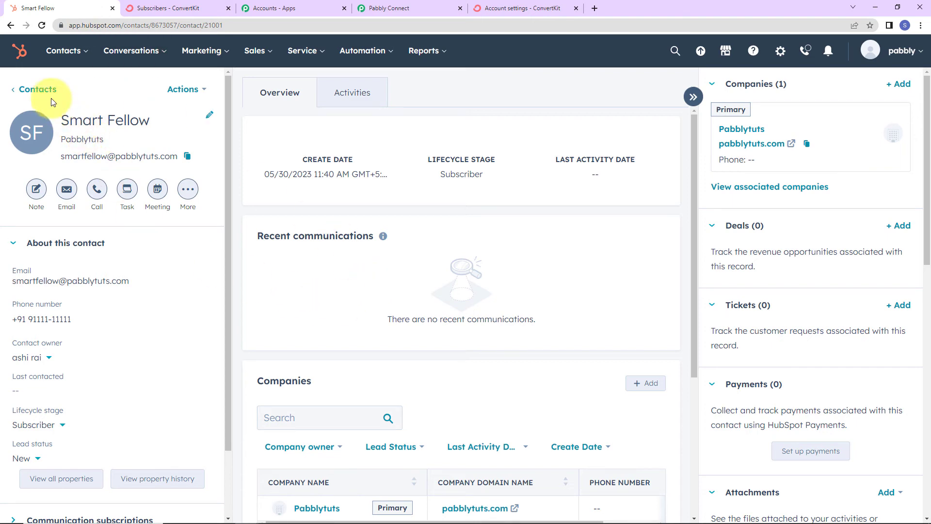
Step: Start a new HubSpot contact and enter its email, first name, last name and phone number
left_click(9, 27)
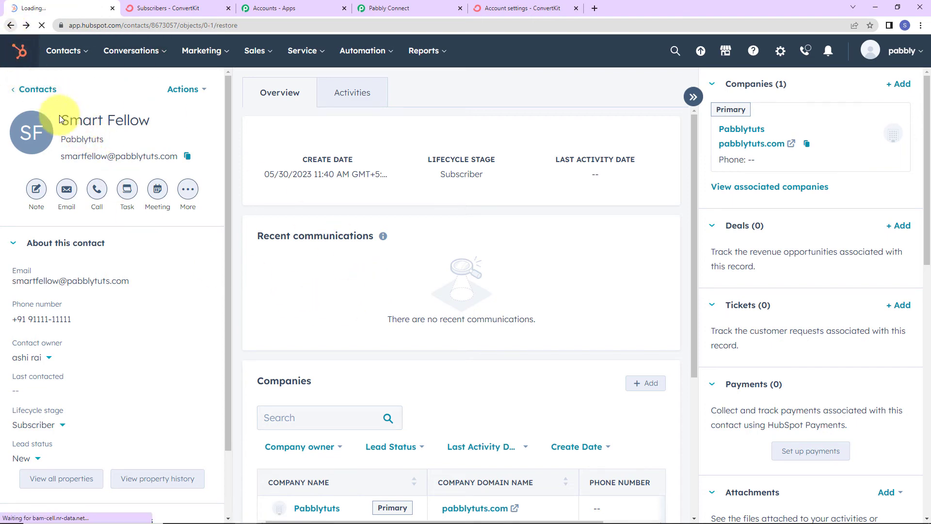
left_click(855, 99)
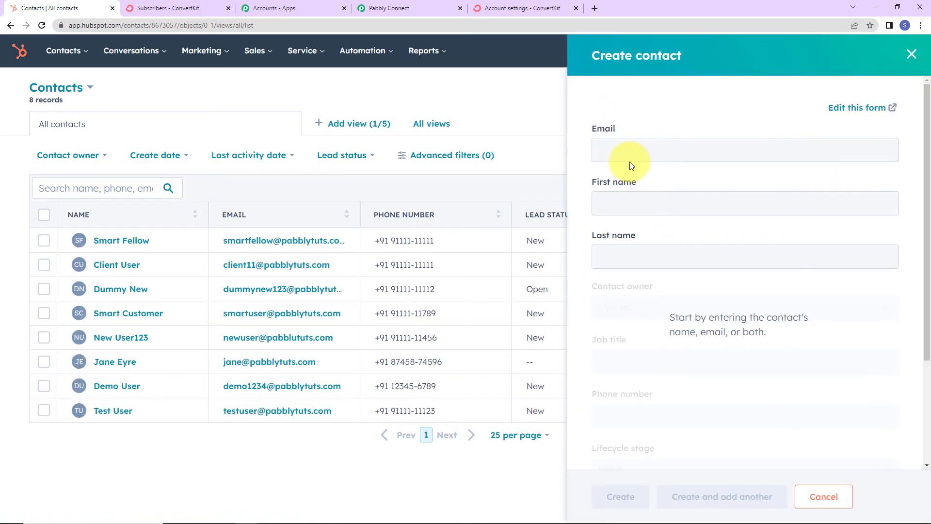
left_click(629, 148)
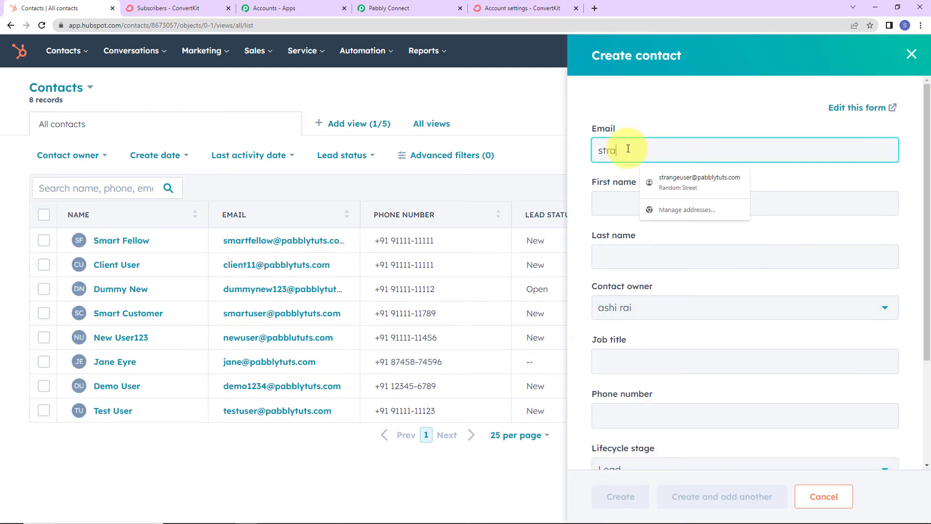
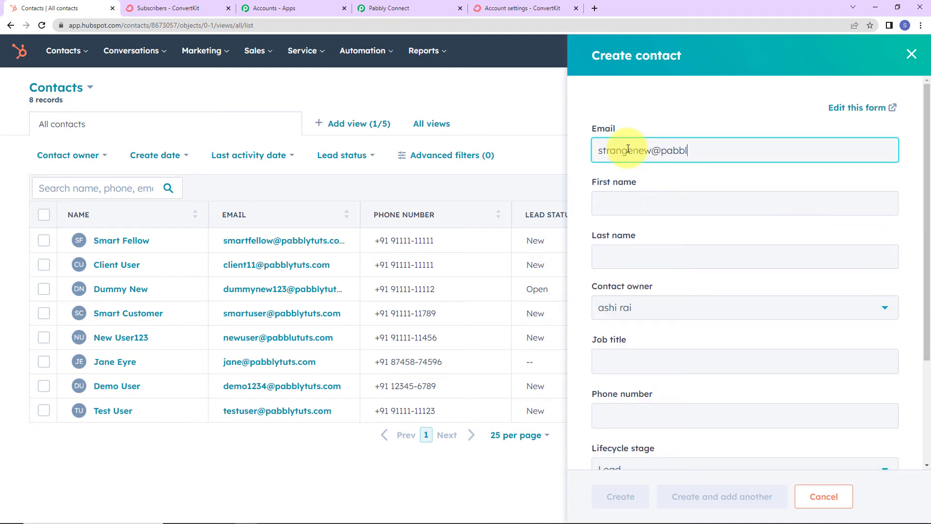
left_click(633, 203)
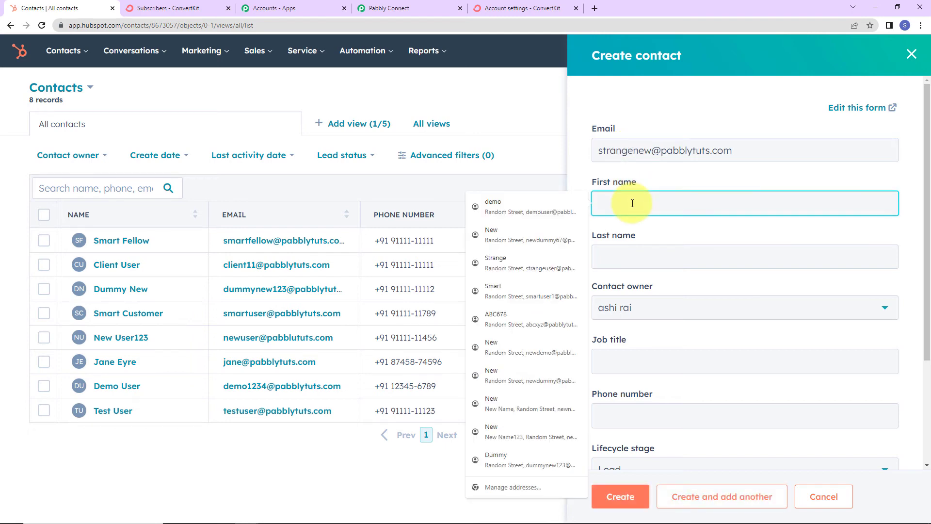
type("Strange")
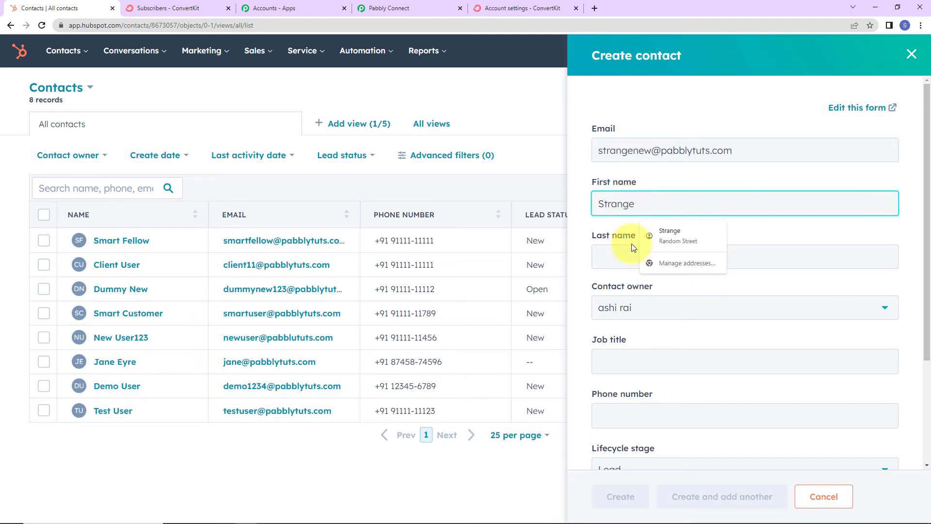
left_click(627, 262)
type("New")
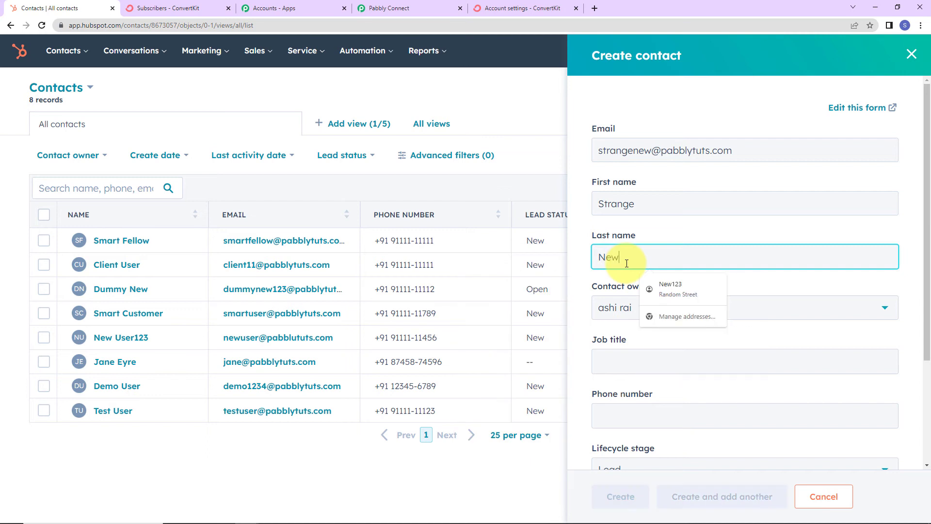
left_click(615, 359)
scroll(615, 344, "down", 2)
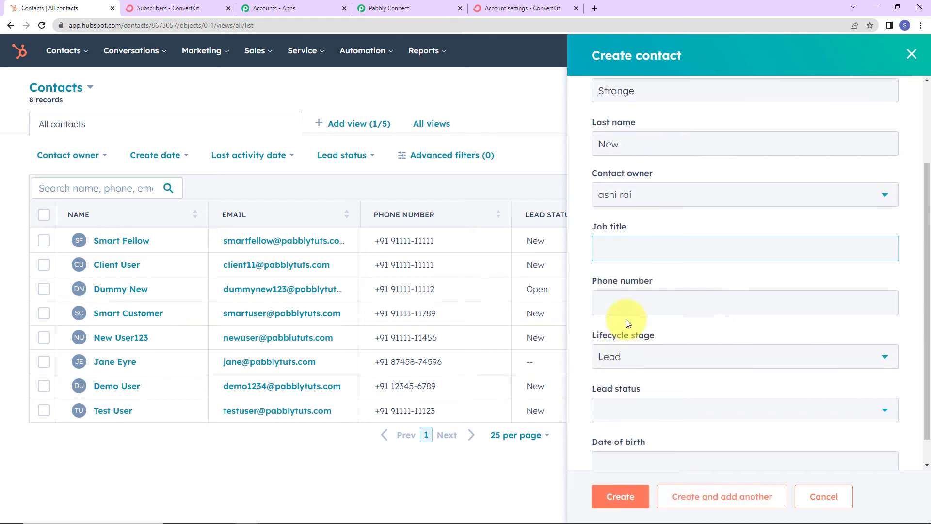
left_click(636, 296)
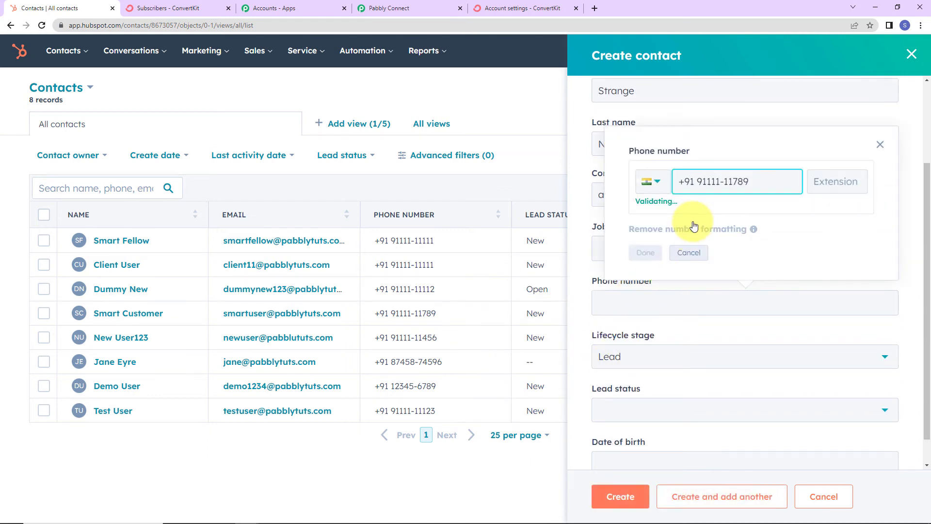
left_click(657, 256)
scroll(631, 373, "down", 1)
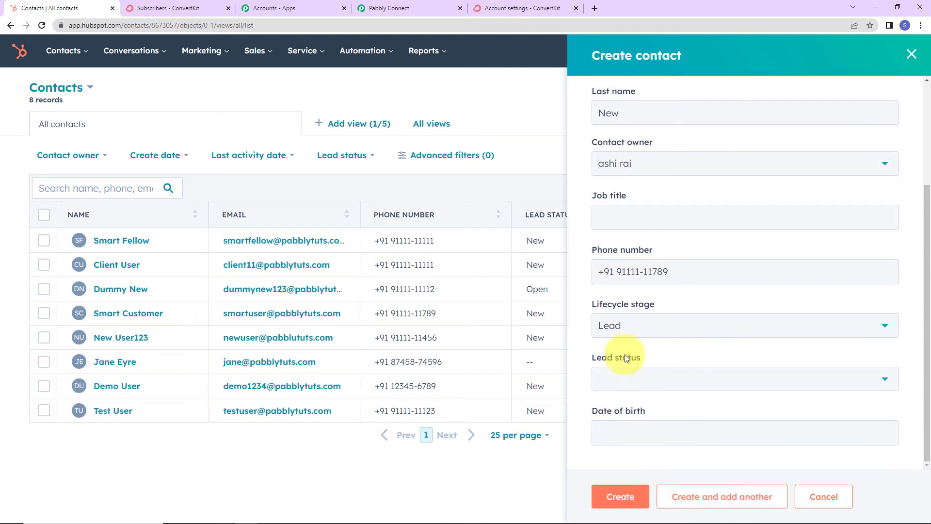
Step: Set lifecycle stage to Subscriber and lead status to New, then create the contact
left_click(641, 328)
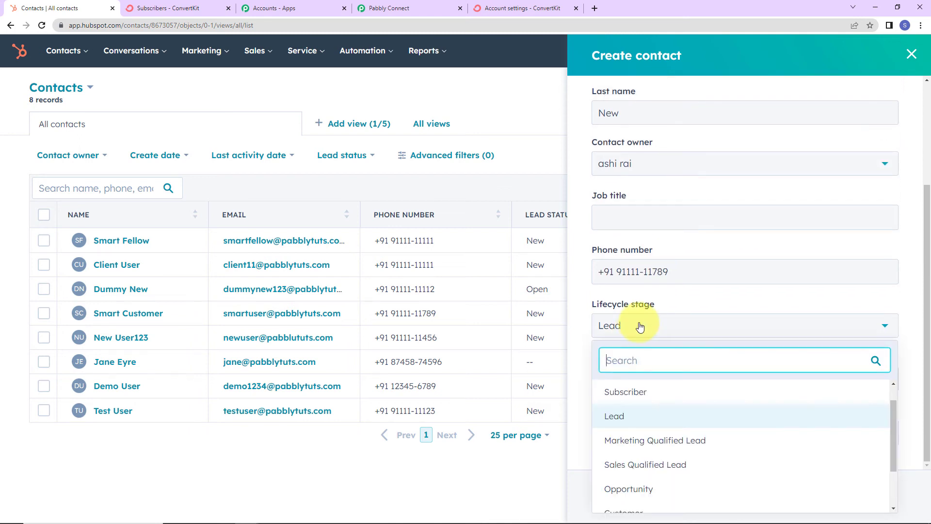
left_click(639, 390)
left_click(637, 378)
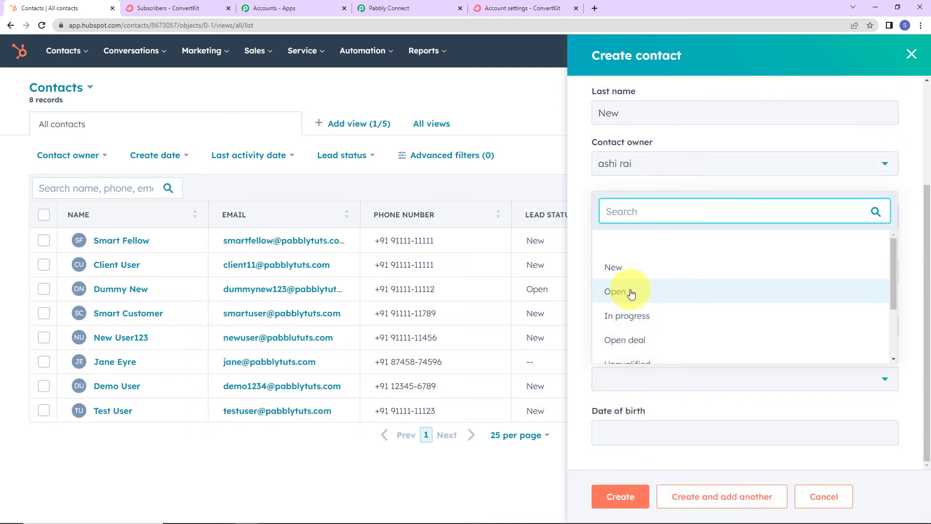
left_click(624, 268)
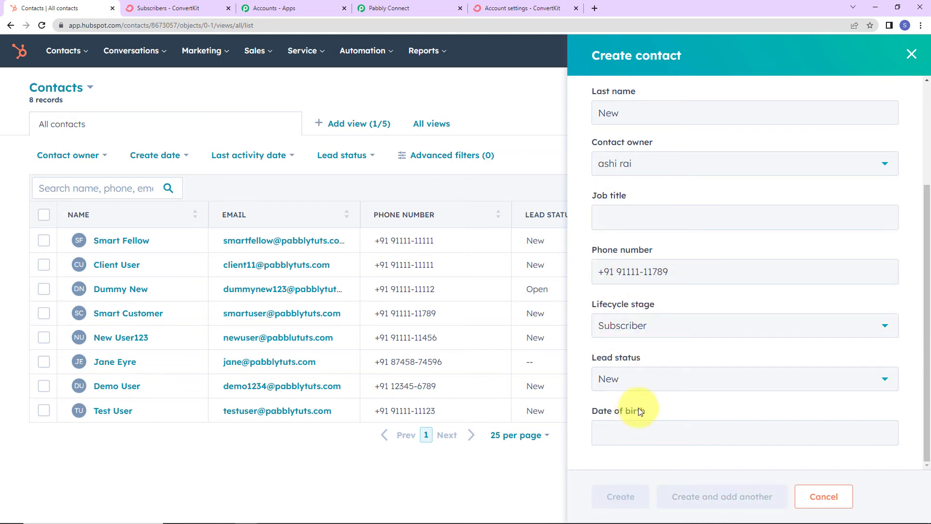
left_click(621, 496)
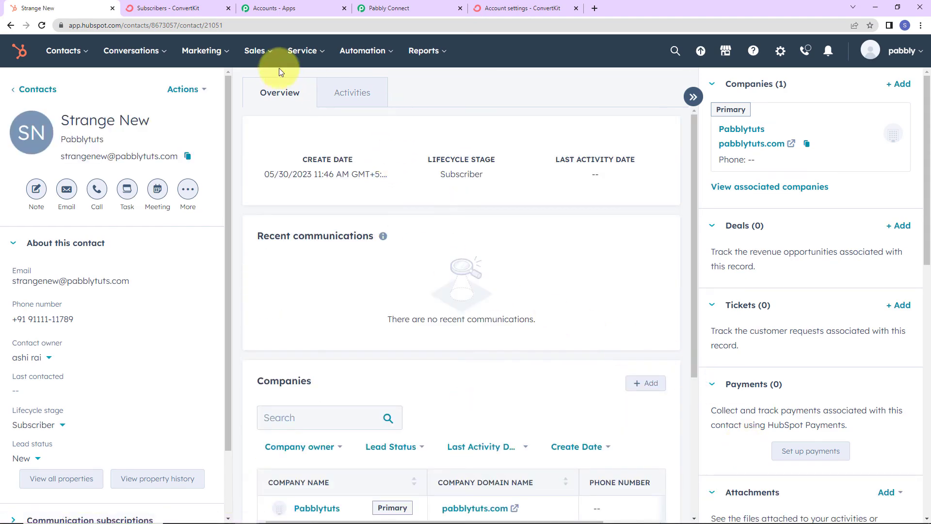
Step: Show only Unconfirmed Subscribers in ConvertKit and reload the page to check for new entries
left_click(179, 11)
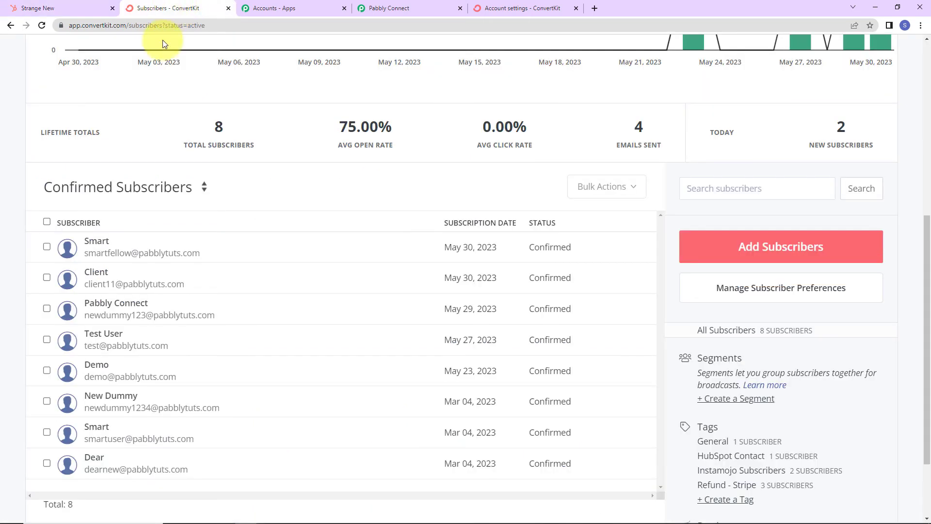
left_click(133, 185)
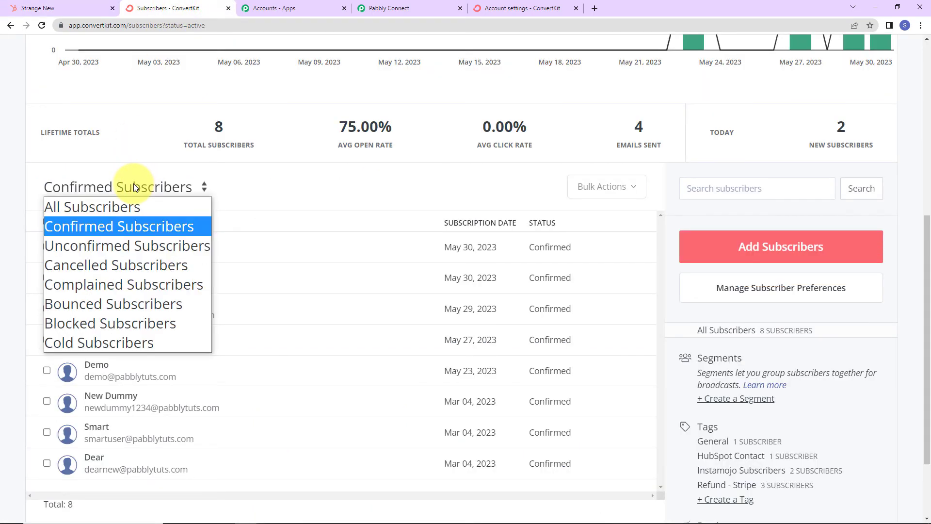
left_click(124, 246)
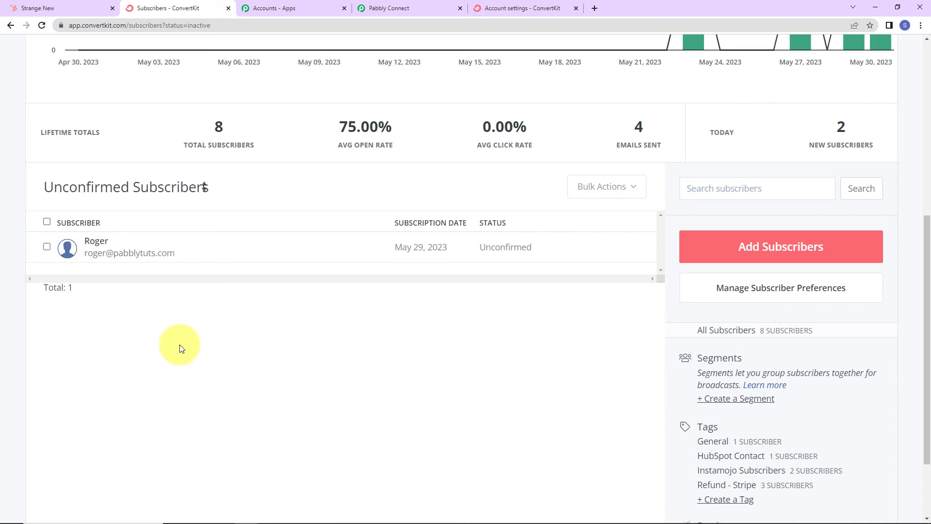
left_click(43, 25)
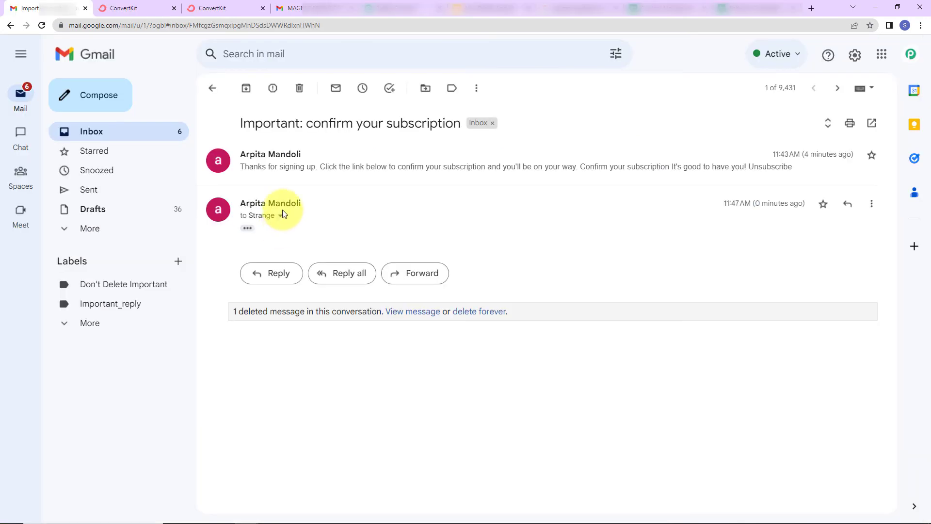
Step: Expand the newest confirmation email and confirm the second contact's subscription
left_click(247, 228)
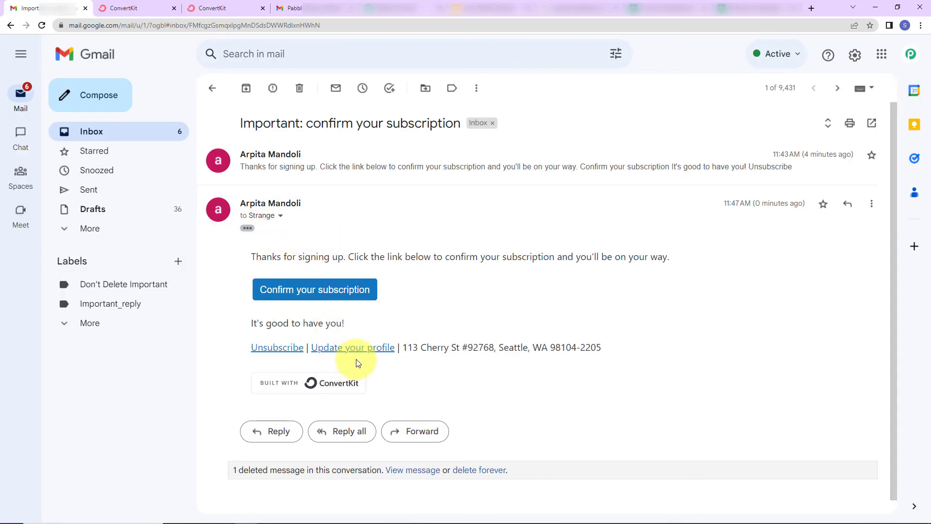
left_click(318, 294)
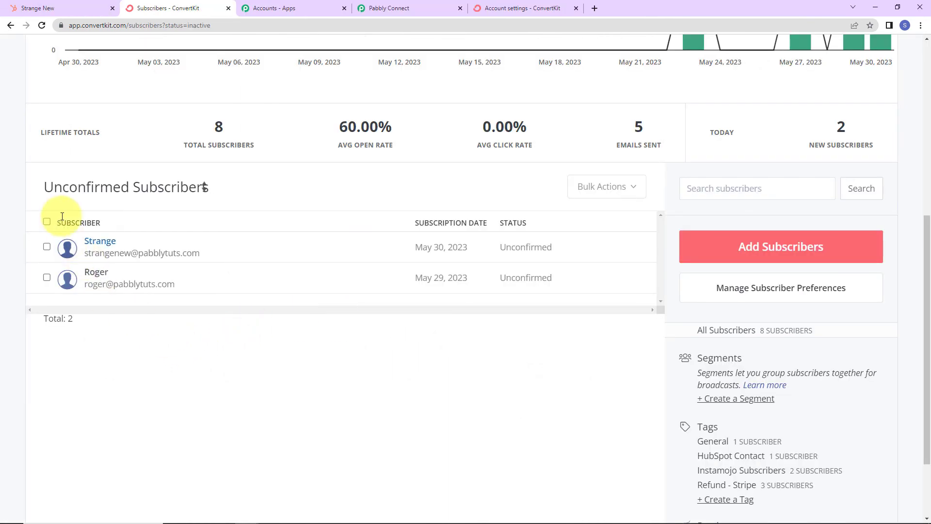
Step: Show Confirmed Subscribers, now 9 with the new contact on top, then return to Pabbly Connect
left_click(75, 187)
left_click(94, 228)
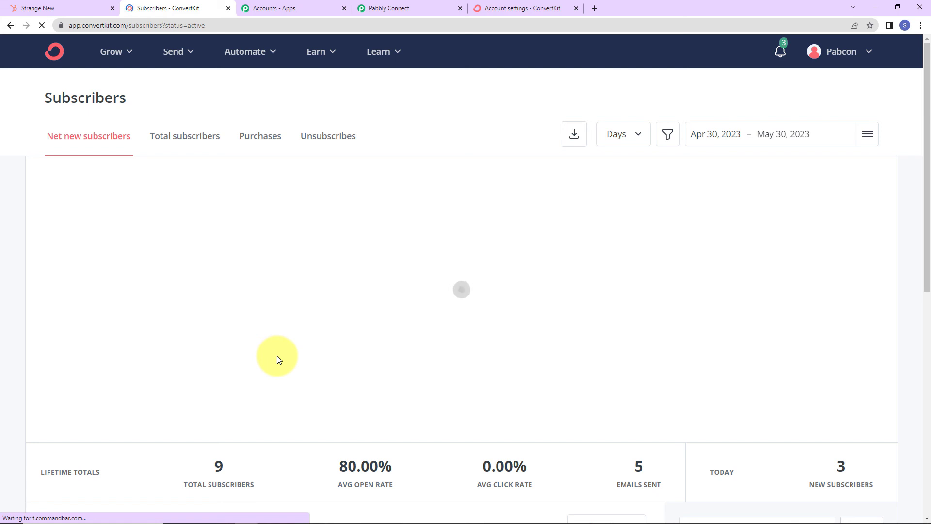
scroll(276, 359, "down", 5)
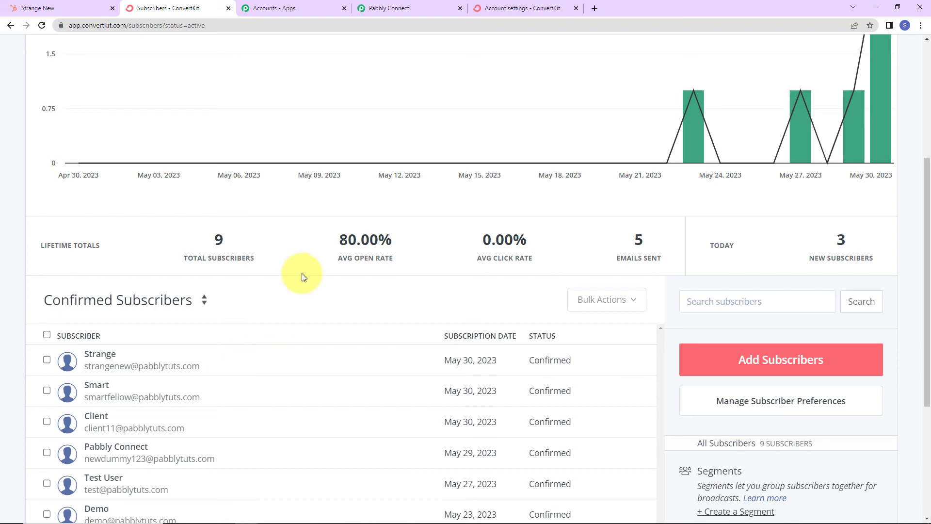
left_click(423, 8)
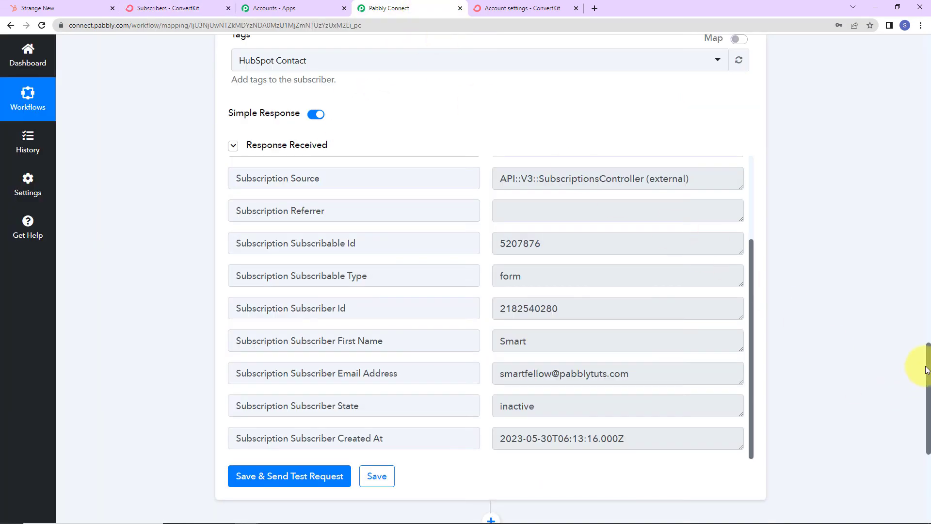
Step: Scroll to the top and collapse the HubSpot trigger and ConvertKit action steps
left_click_drag(927, 369, 894, 17)
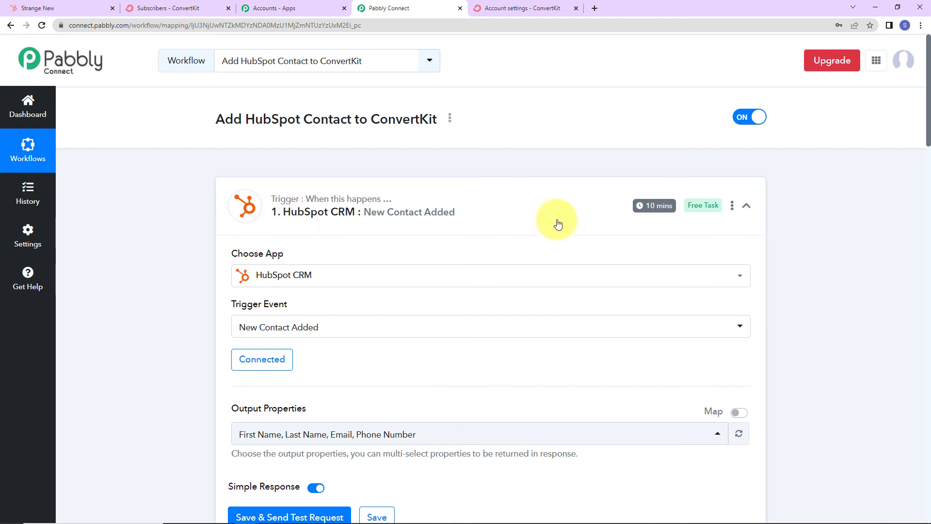
left_click(747, 205)
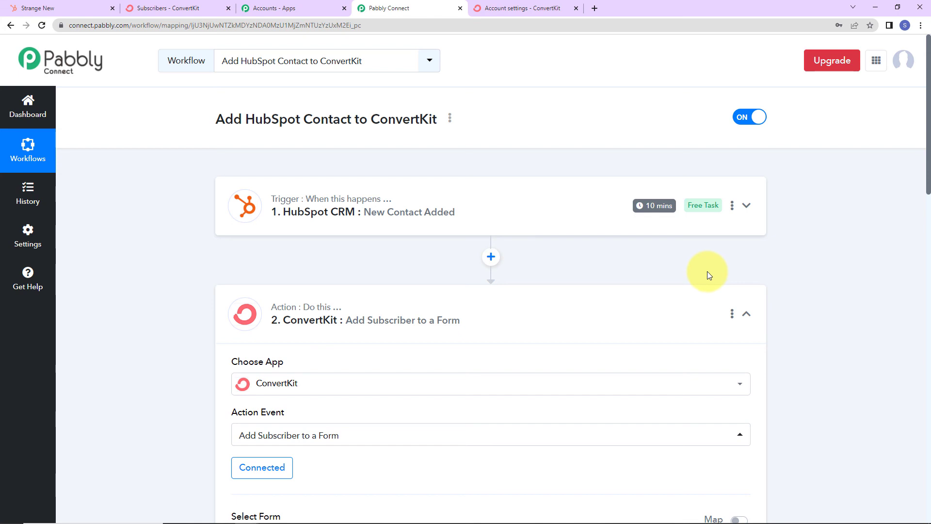
left_click(746, 314)
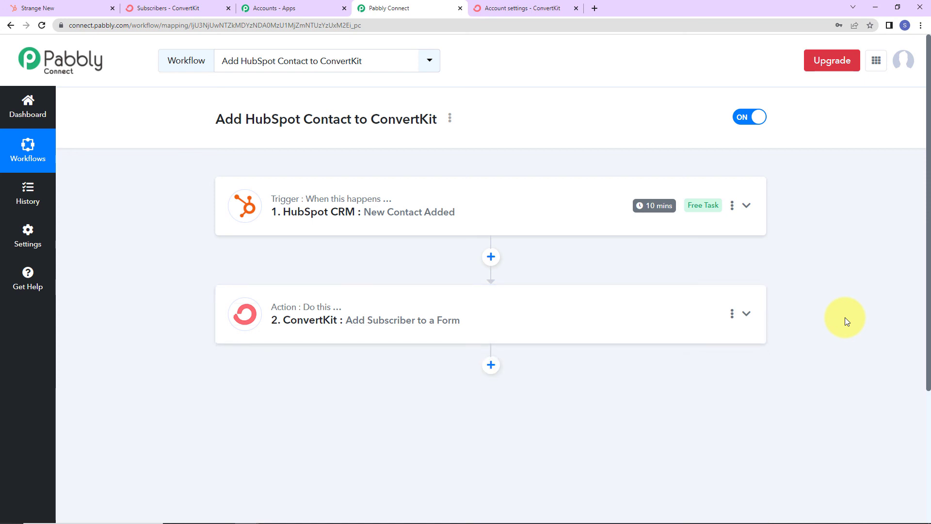